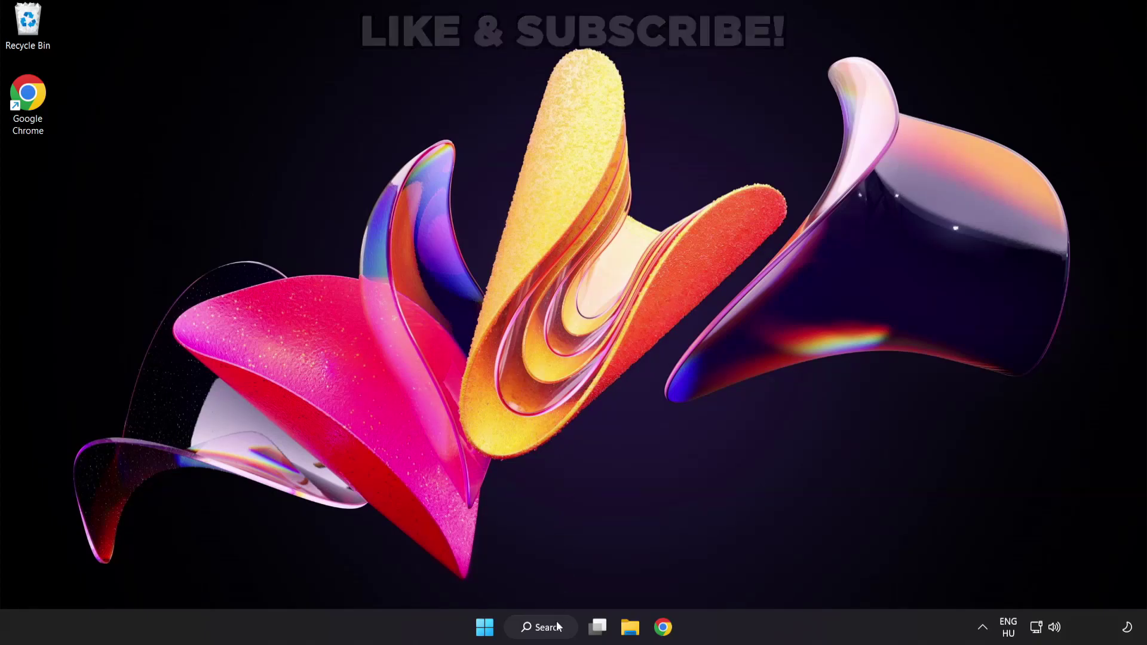
Step: Search for "device manager" and launch Device Manager from the best match
{"action": "left_click", "coordinate": [554, 635]}
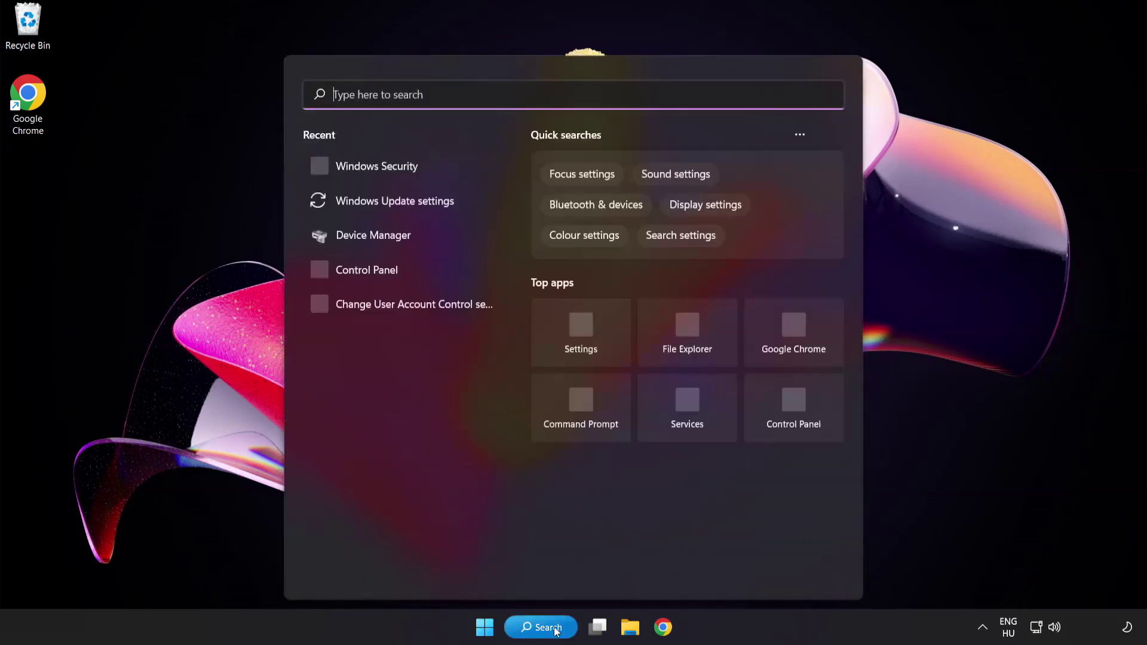
{"action": "type", "text": "d"}
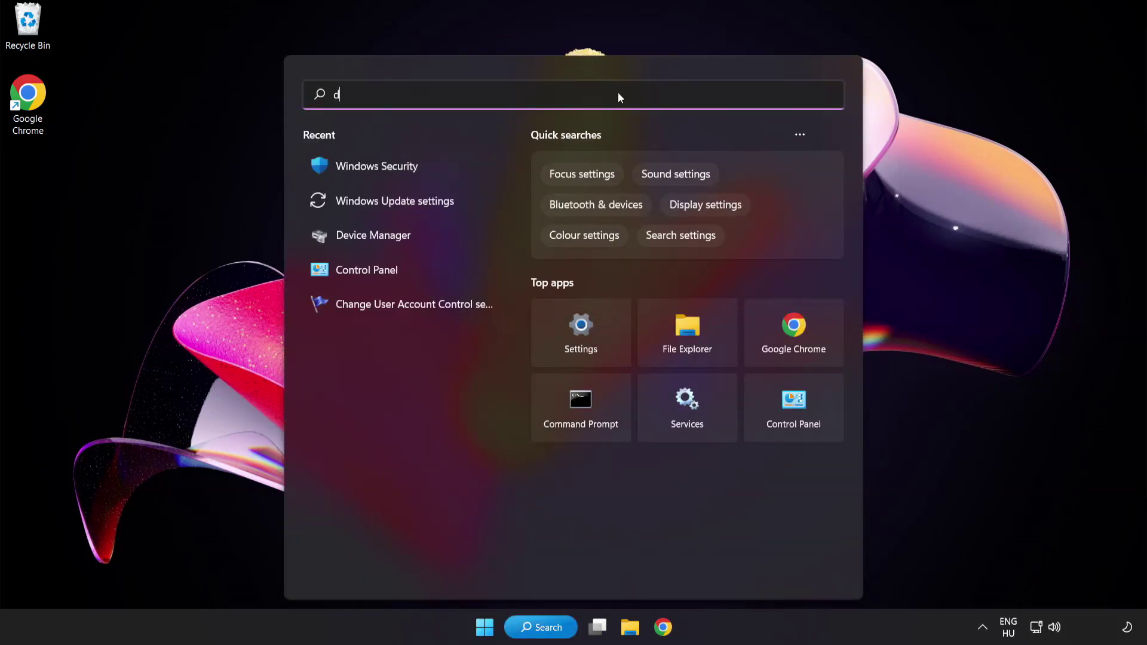
{"action": "type", "text": "evice manager"}
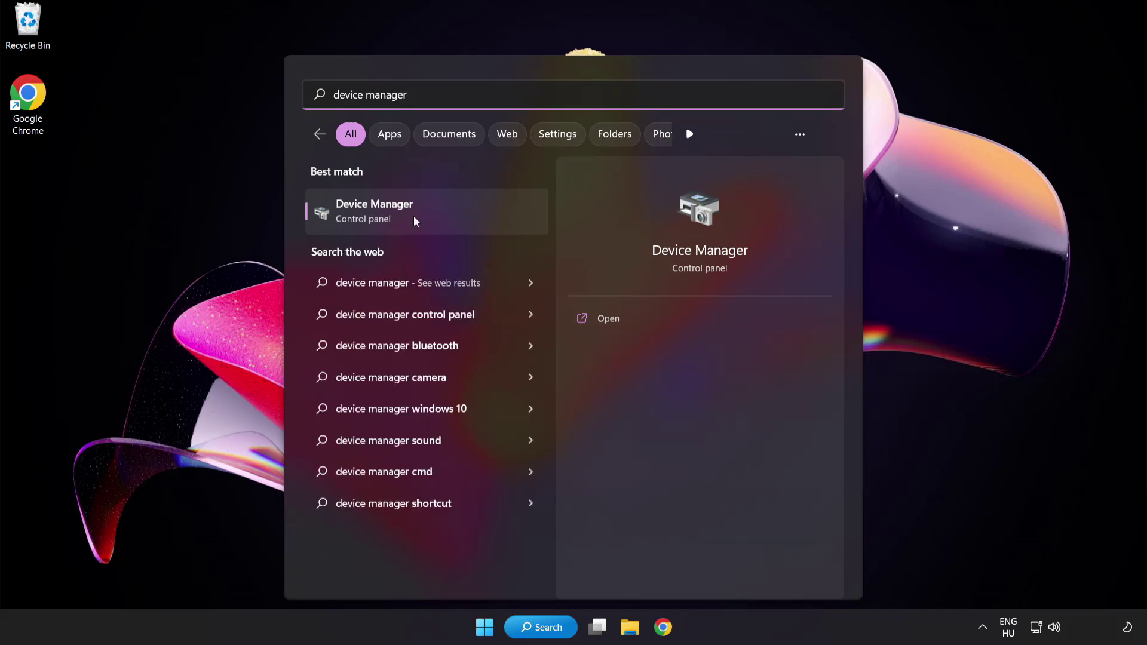
{"action": "left_click", "coordinate": [459, 216]}
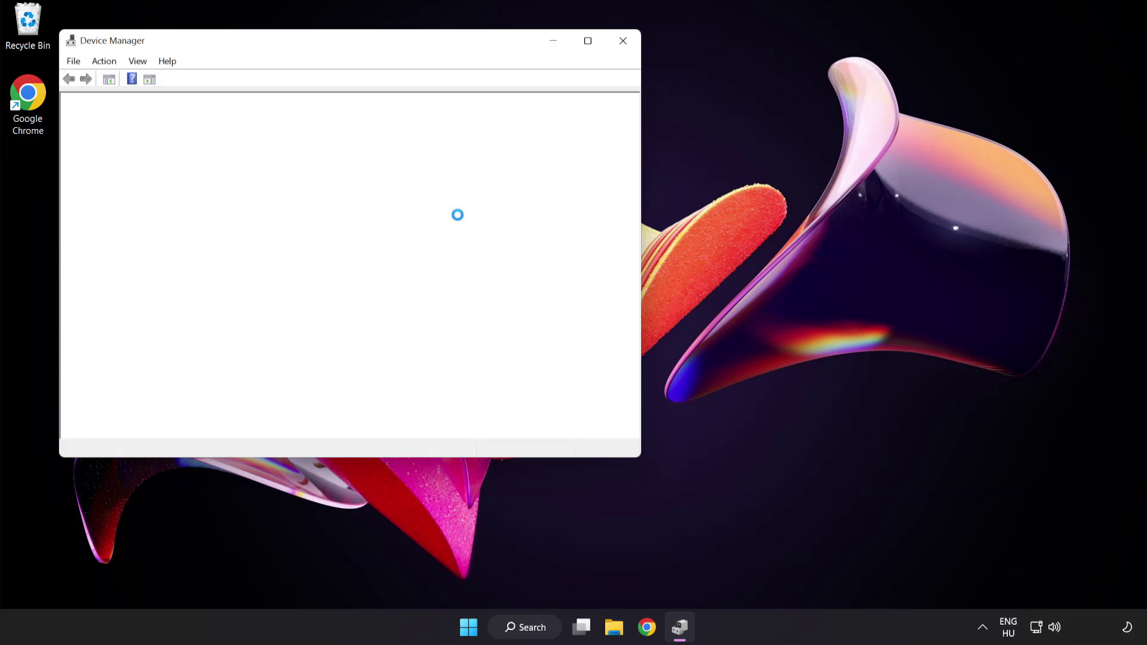
Step: Expand Display adapters and start Update driver for the VMware SVGA 3D adapter
{"action": "left_click_drag", "start_coordinate": [370, 46], "coordinate": [561, 120]}
{"action": "left_click", "coordinate": [343, 245]}
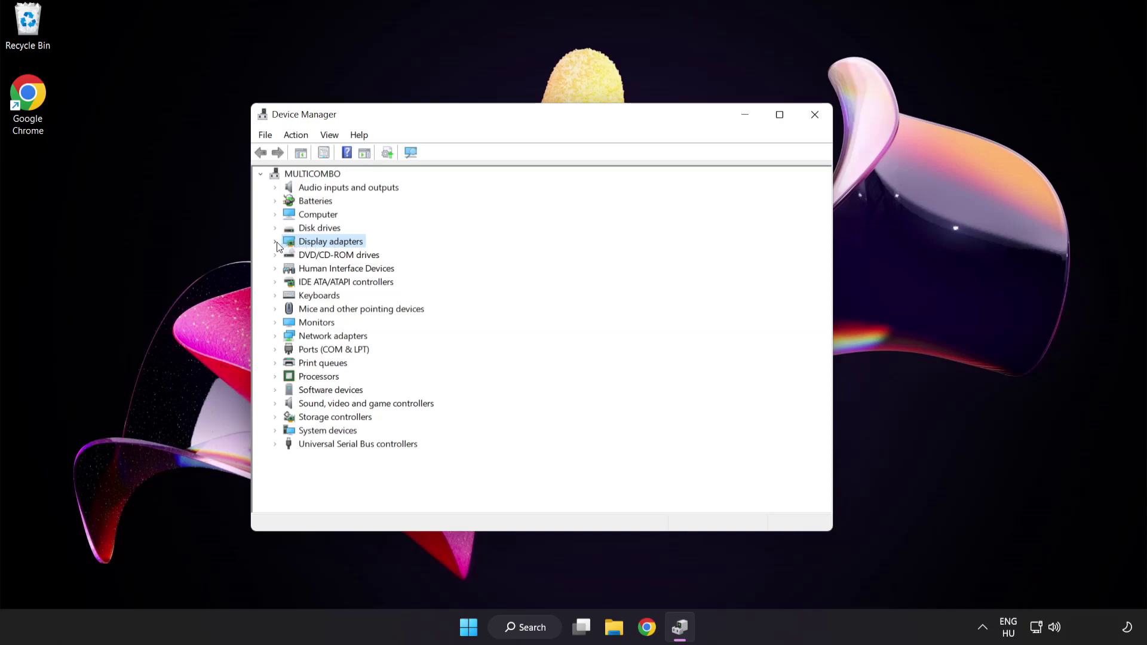
{"action": "left_click", "coordinate": [276, 242]}
{"action": "left_click", "coordinate": [321, 257]}
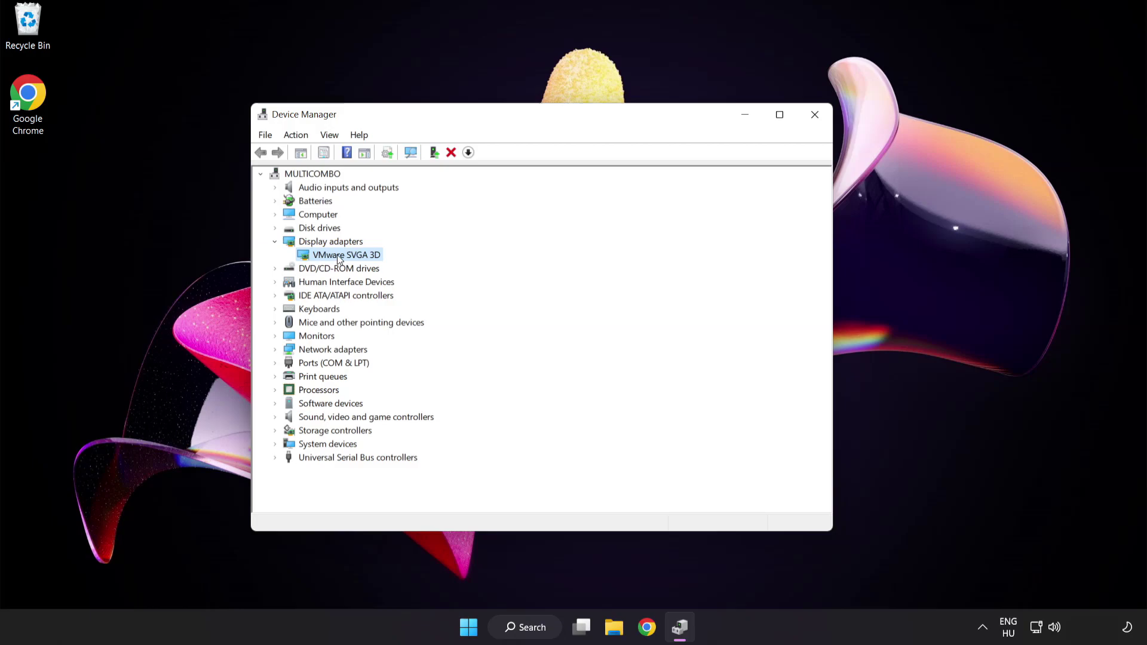
{"action": "right_click", "coordinate": [337, 255]}
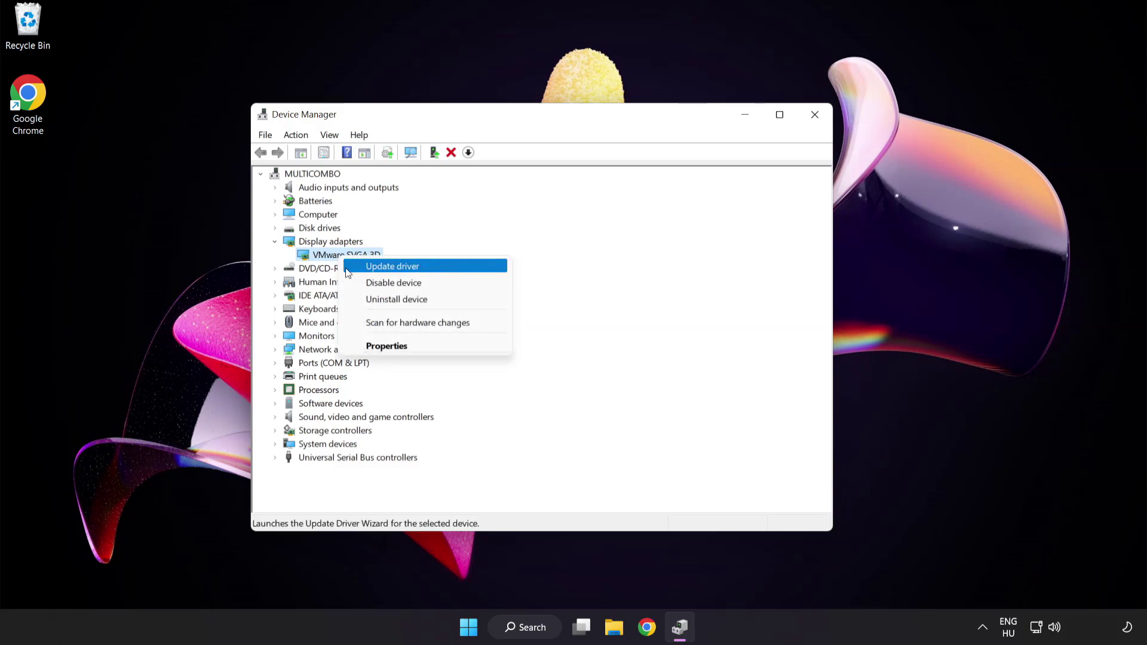
{"action": "left_click", "coordinate": [444, 267]}
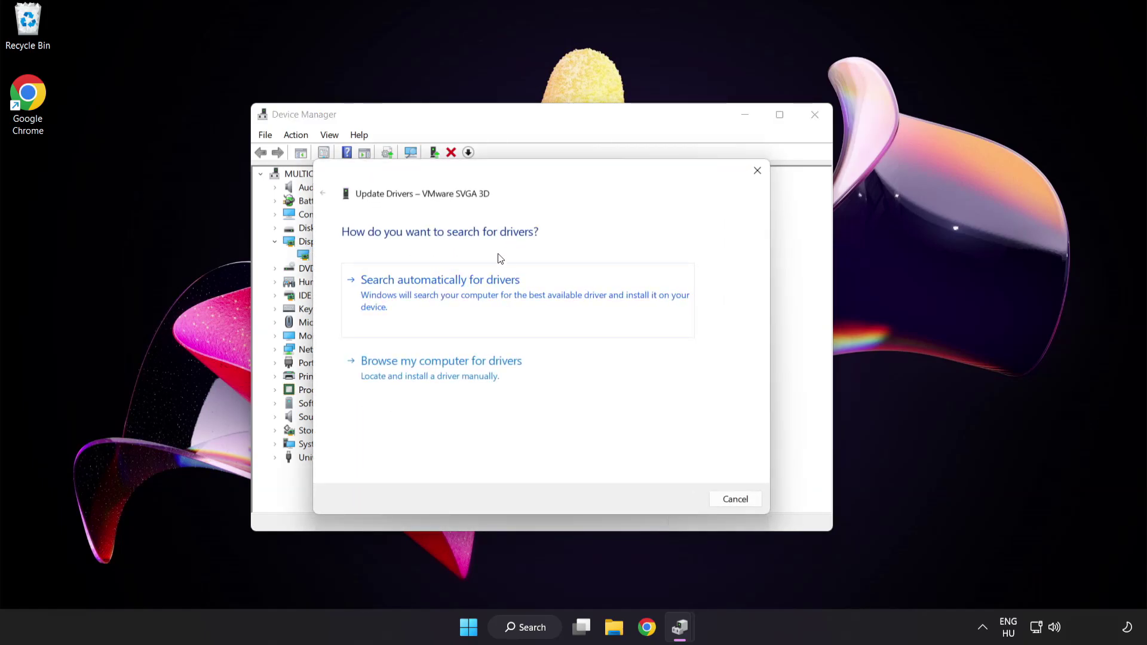
Step: Search automatically for a VMware SVGA 3D driver, find the best is installed, then close Device Manager
{"action": "left_click", "coordinate": [499, 295]}
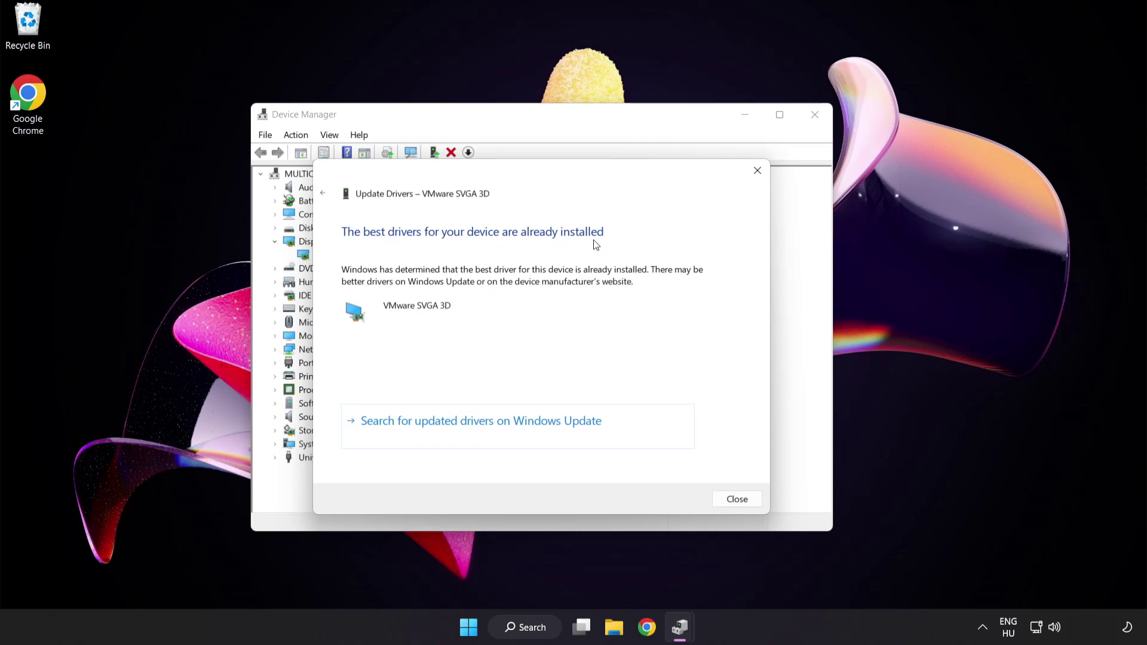
{"action": "left_click", "coordinate": [736, 499]}
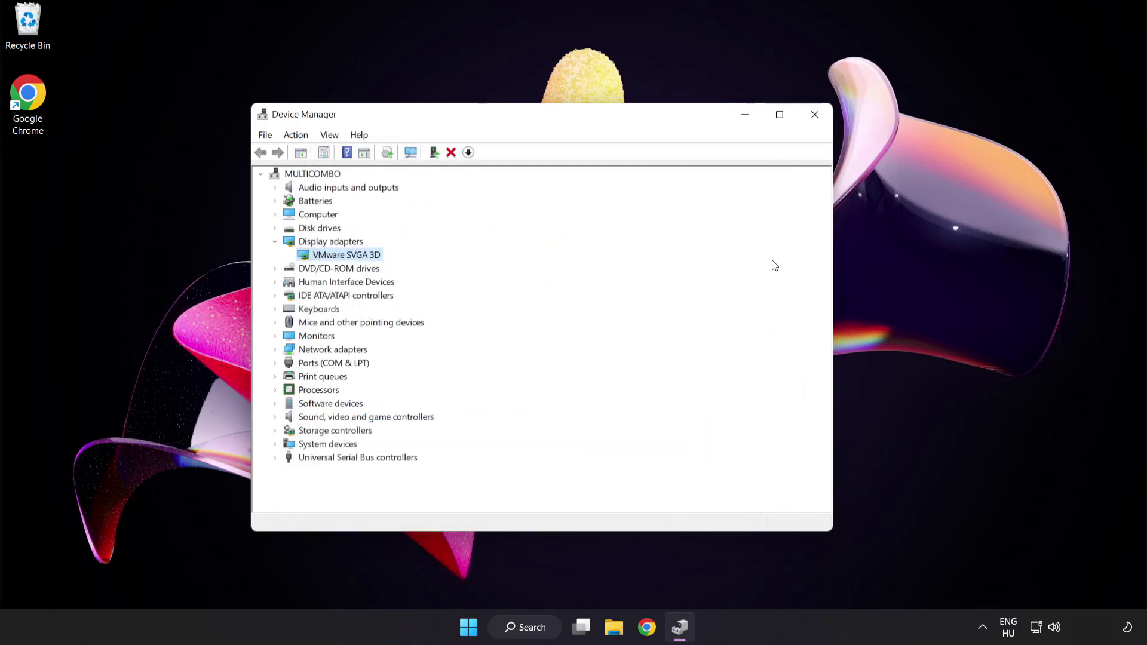
{"action": "left_click", "coordinate": [813, 115]}
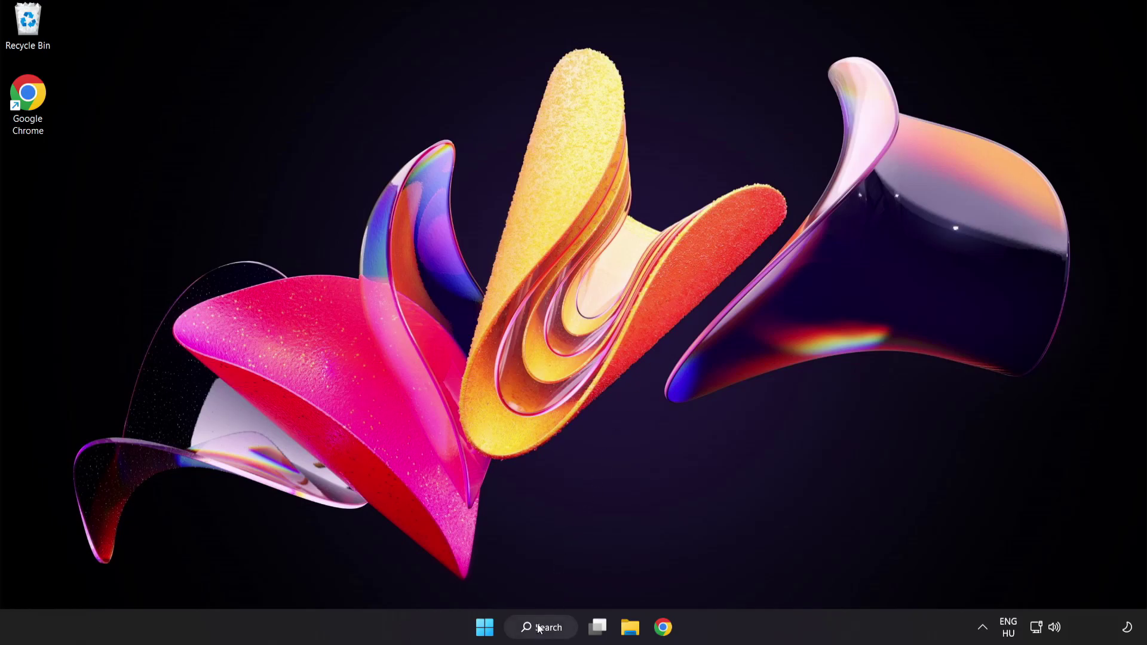
Step: Search for "update" and open the Windows Update settings page
{"action": "left_click", "coordinate": [555, 633]}
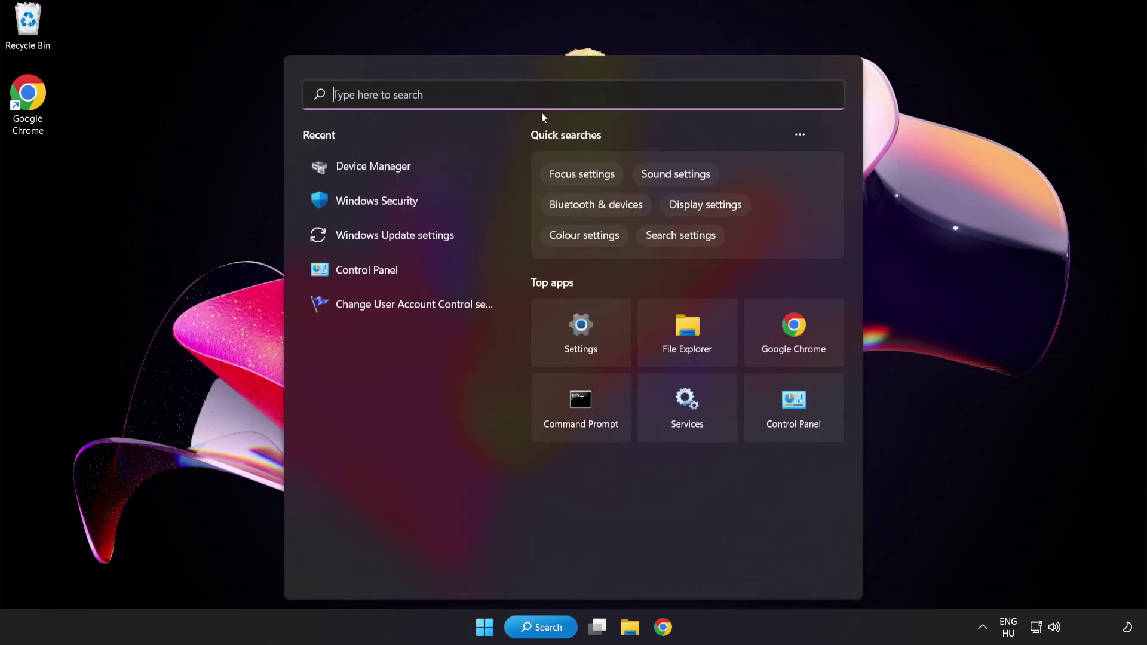
{"action": "type", "text": "update"}
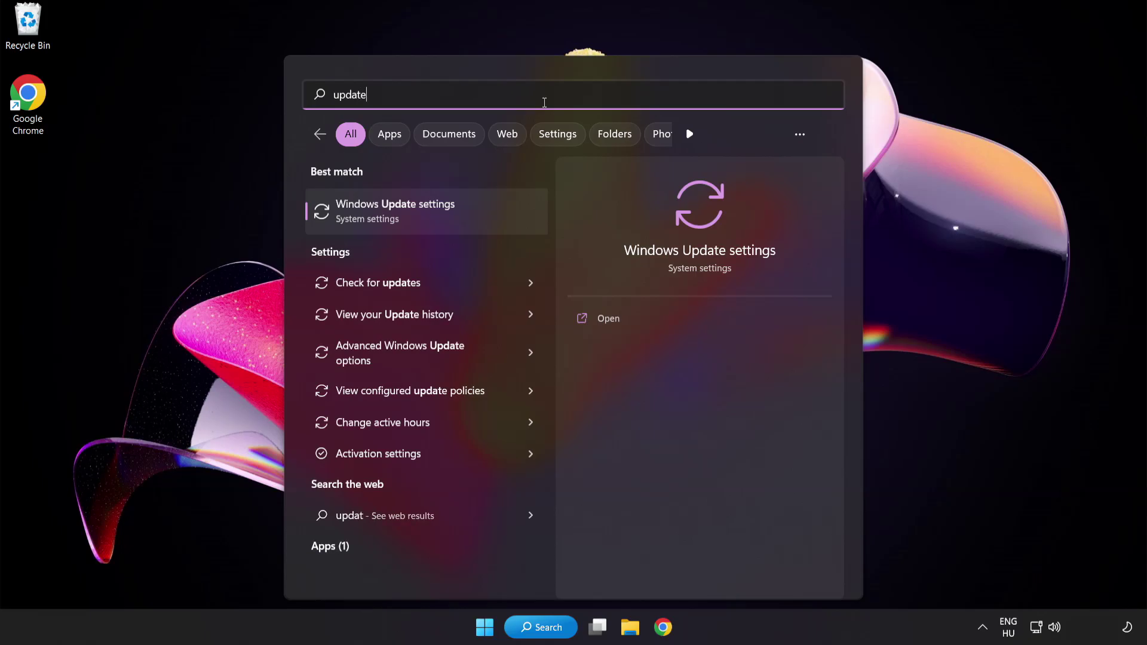
{"action": "left_click", "coordinate": [438, 217]}
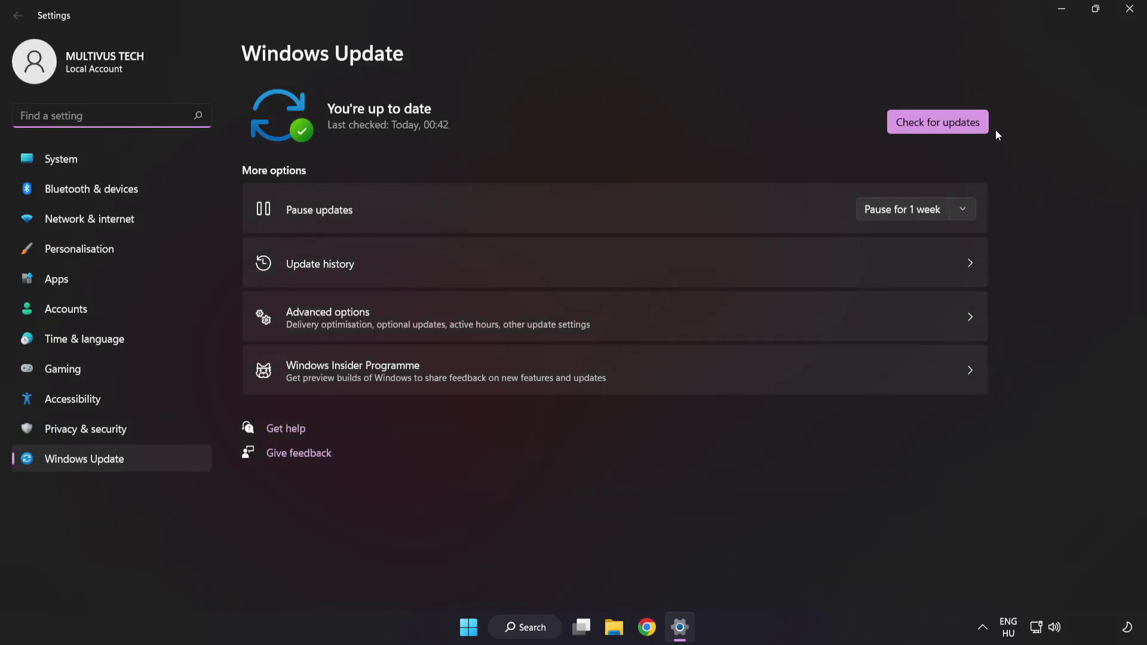
Step: Run Check for updates, see the PC is up to date, and close Settings
{"action": "left_click", "coordinate": [934, 128]}
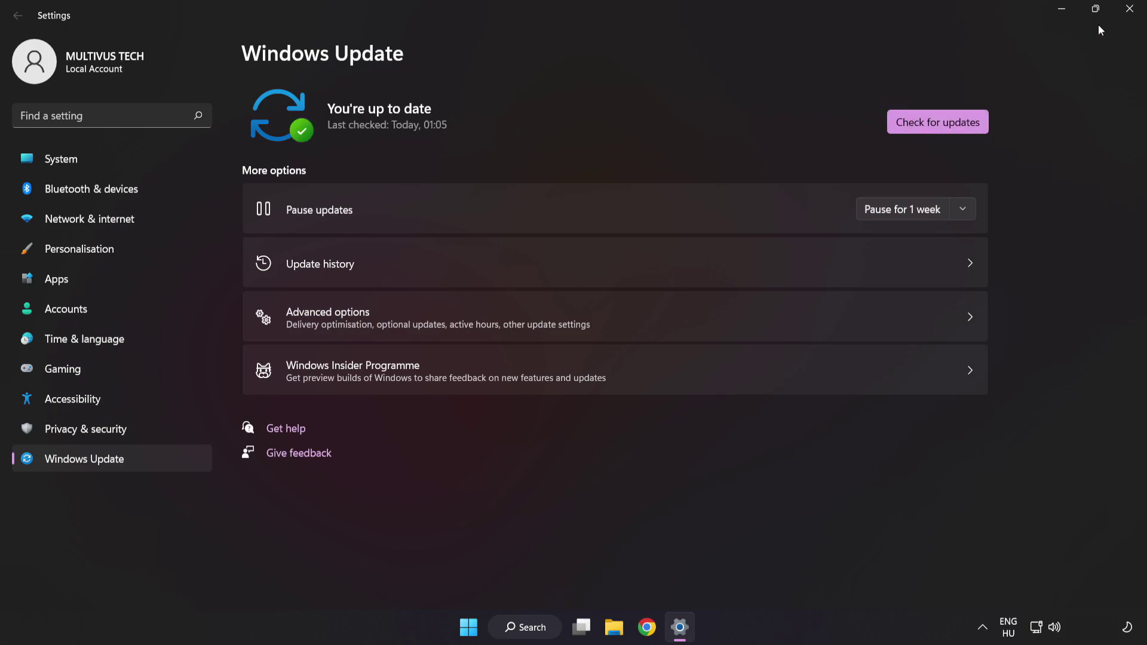
{"action": "left_click", "coordinate": [1128, 16]}
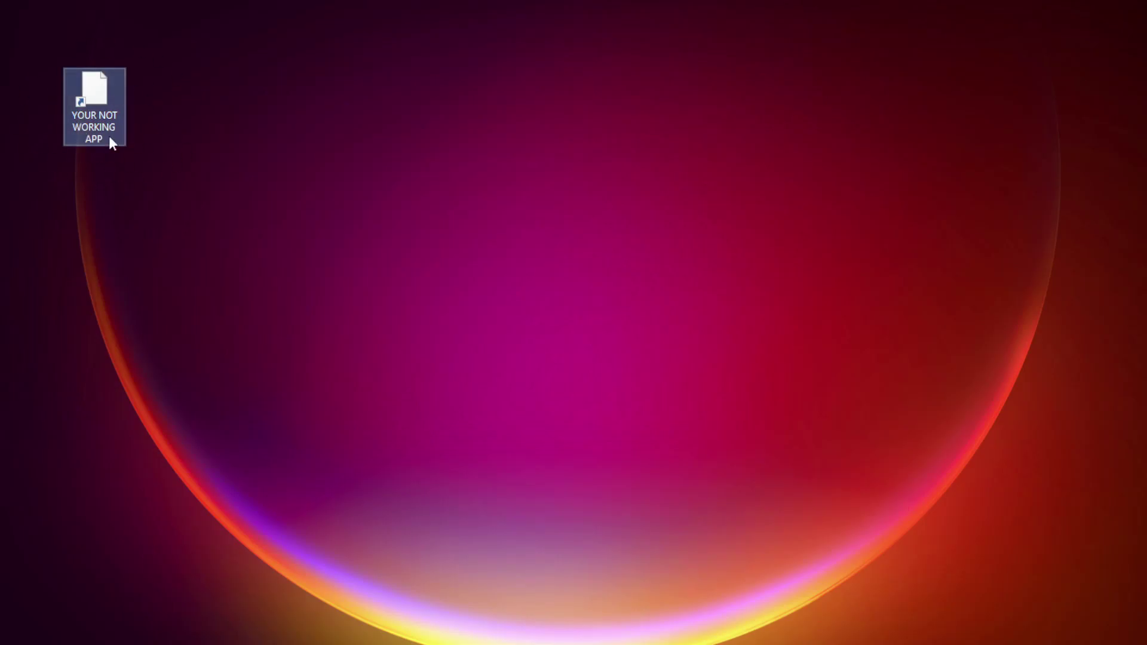
Step: Give YOUR NOT WORKING APP Windows 8 compatibility, fullscreen optimizations off, and run-as-administrator
{"action": "right_click", "coordinate": [93, 85]}
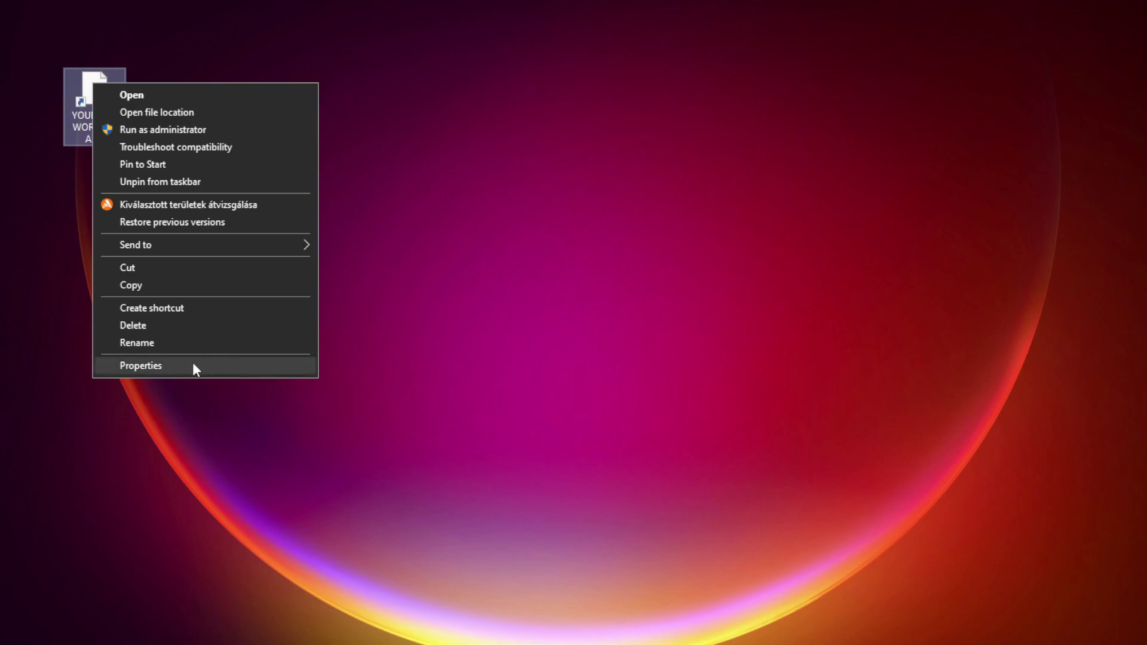
{"action": "left_click", "coordinate": [230, 366]}
{"action": "left_click_drag", "start_coordinate": [251, 94], "coordinate": [578, 127]}
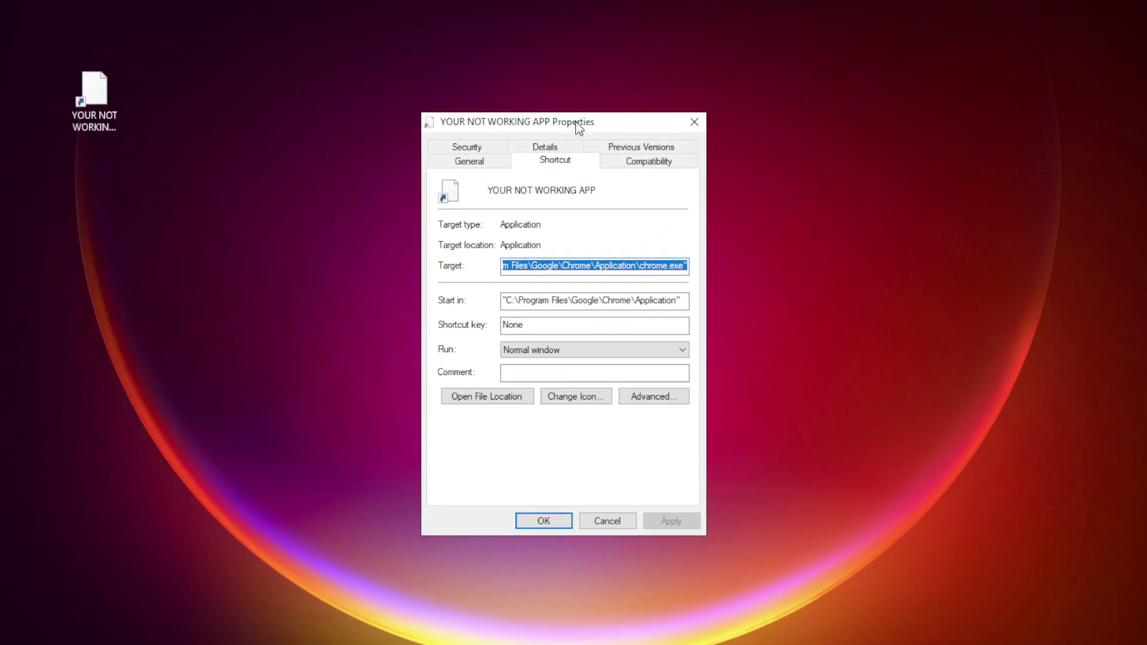
{"action": "left_click", "coordinate": [671, 168]}
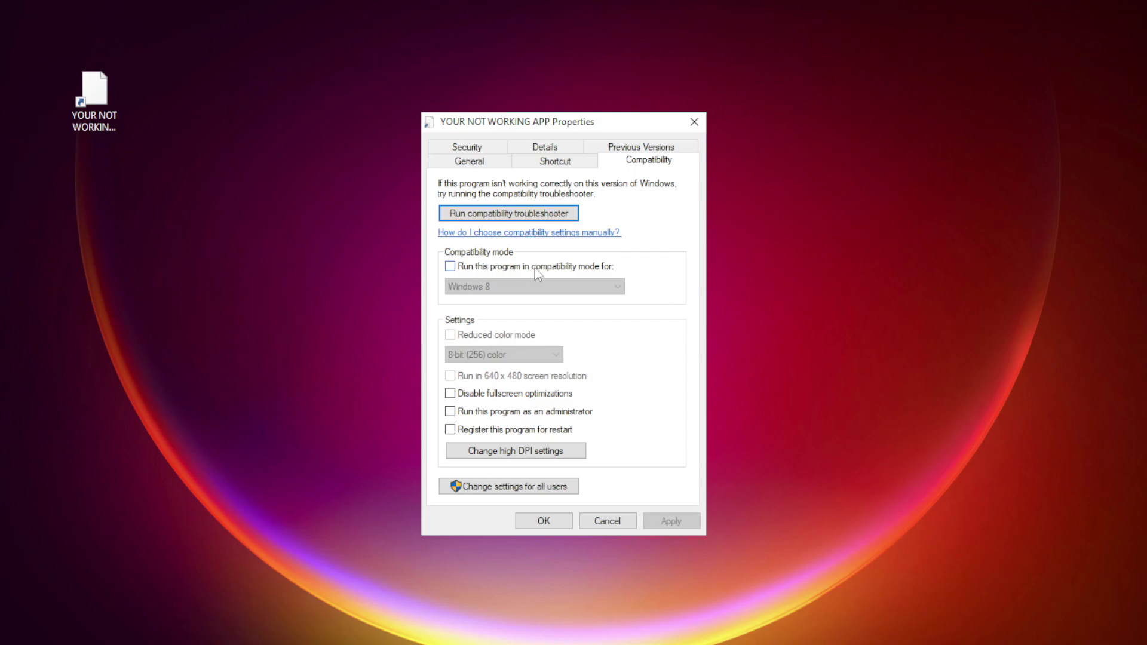
{"action": "left_click", "coordinate": [465, 266]}
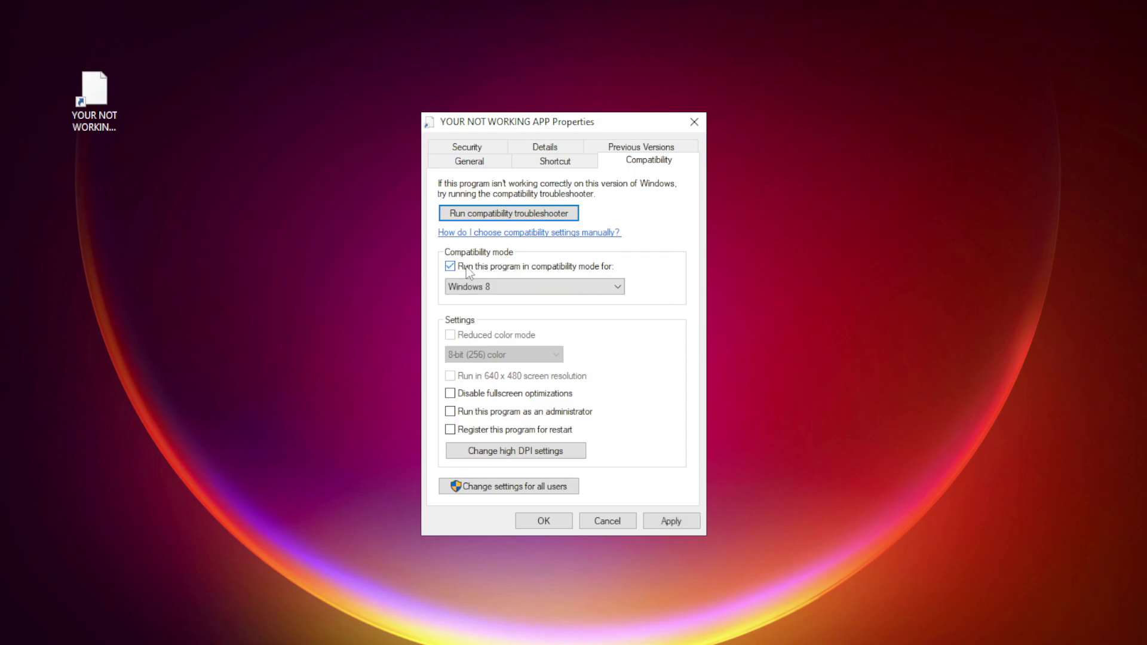
{"action": "left_click", "coordinate": [513, 288]}
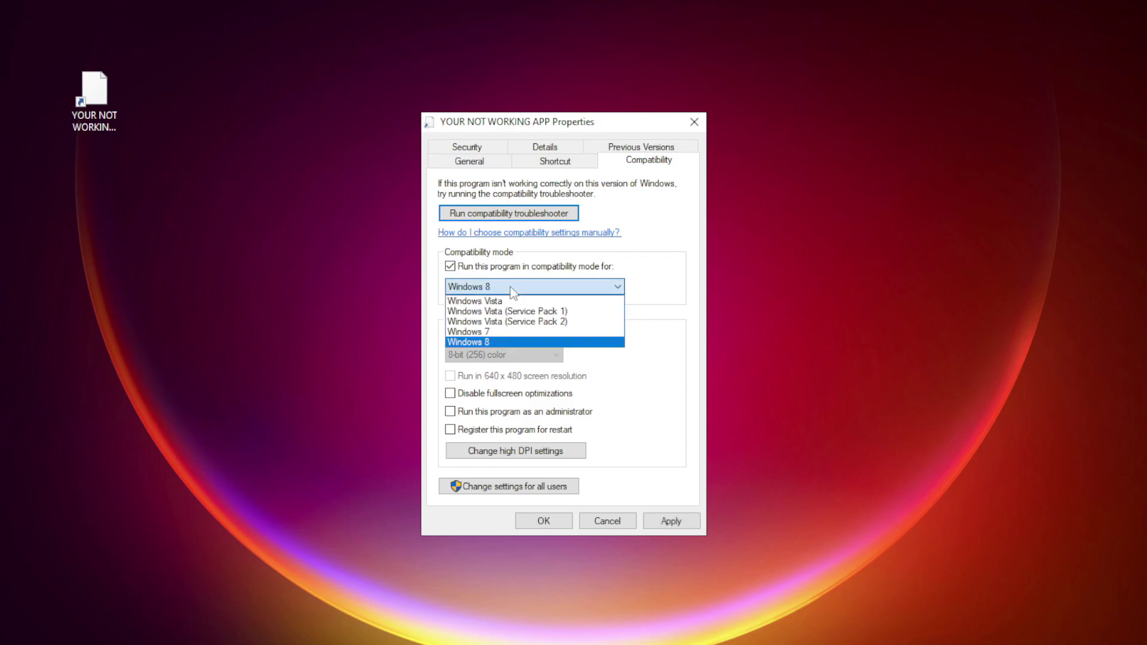
{"action": "left_click", "coordinate": [500, 338]}
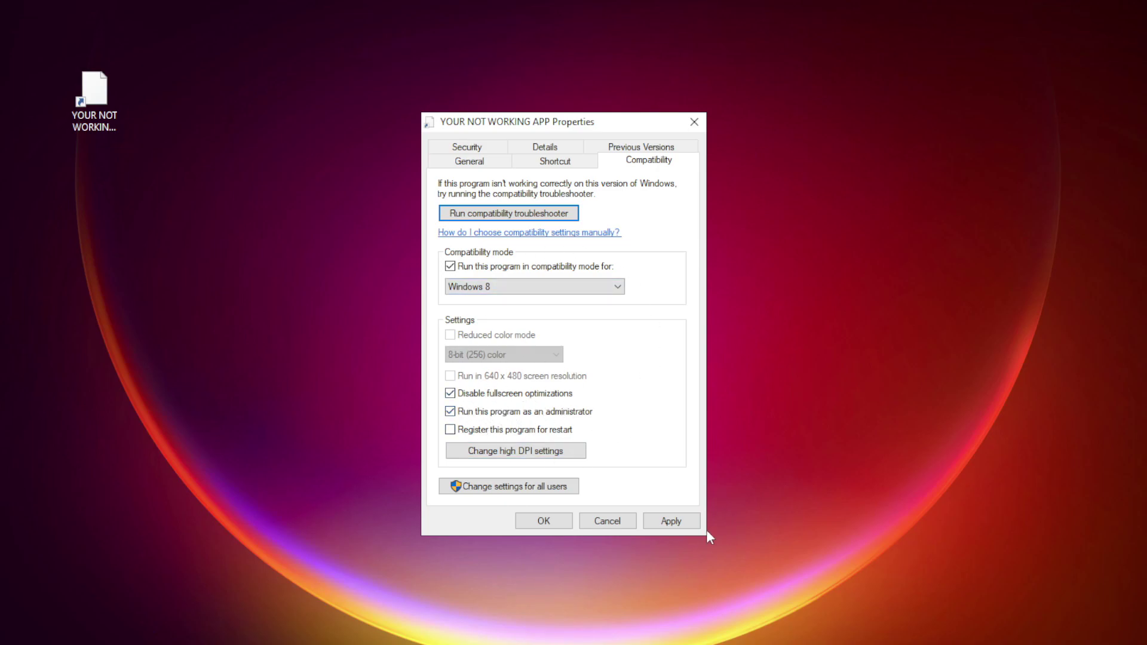
{"action": "left_click", "coordinate": [672, 521]}
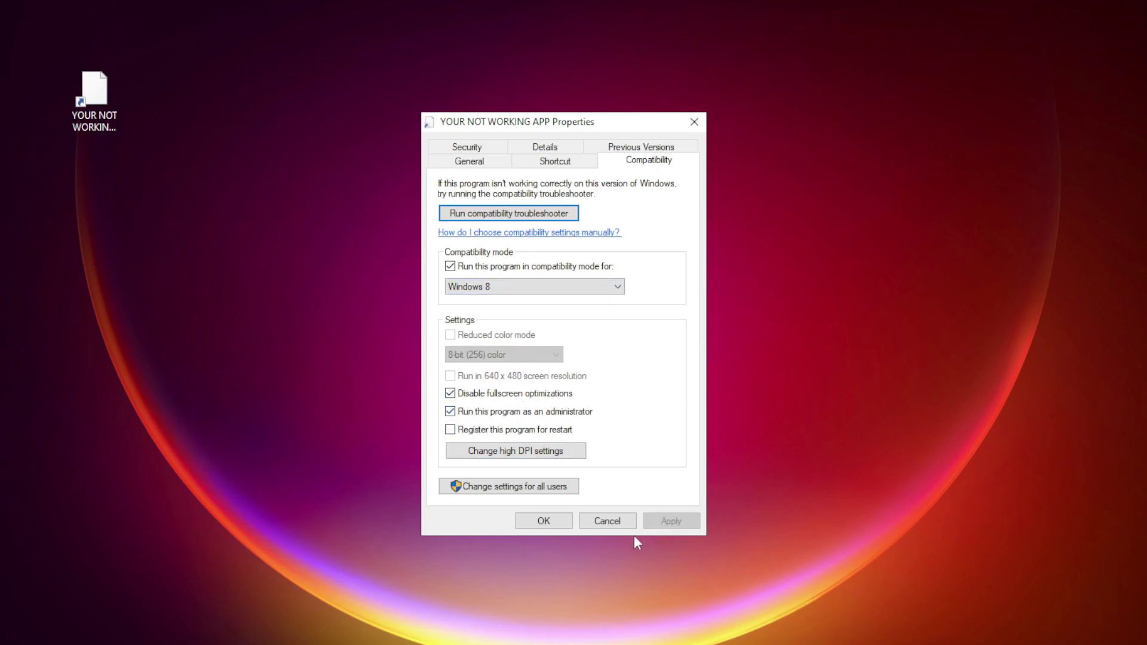
{"action": "left_click", "coordinate": [544, 522]}
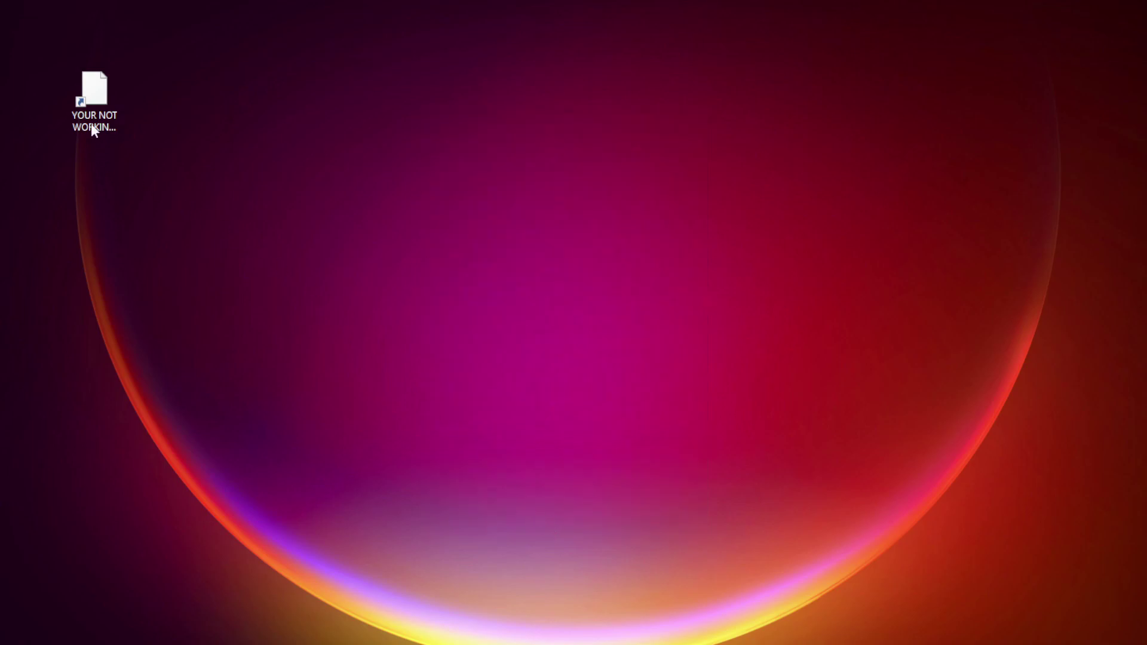
Step: Open Task Manager from the Start button menu and show the Startup apps list
{"action": "left_click", "coordinate": [87, 101]}
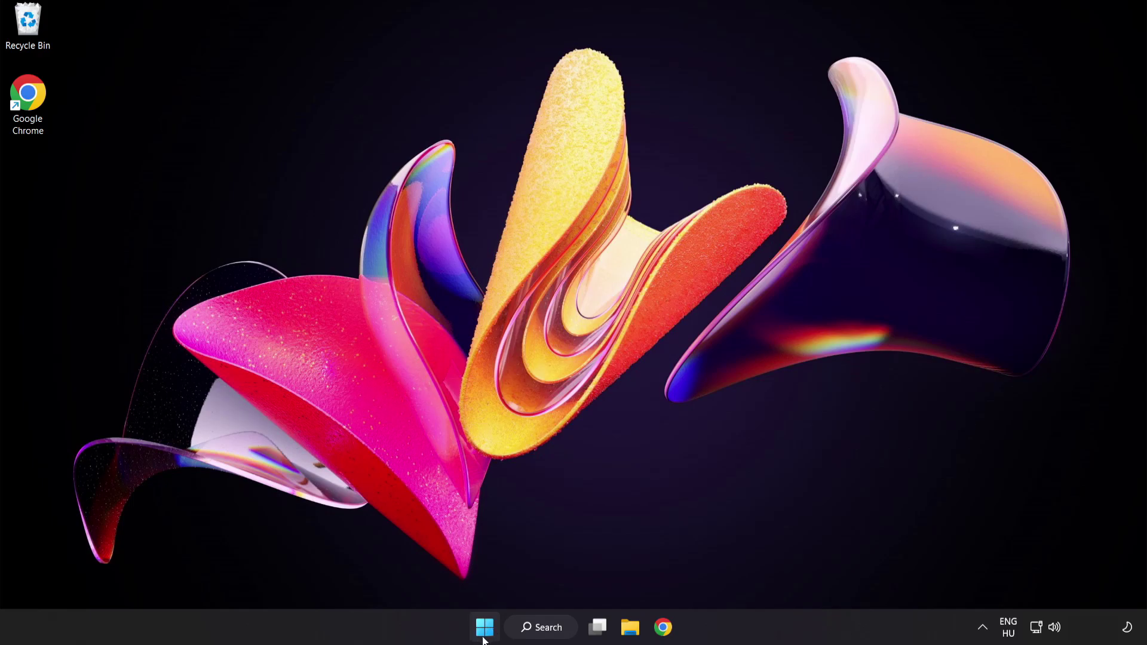
{"action": "right_click", "coordinate": [488, 630]}
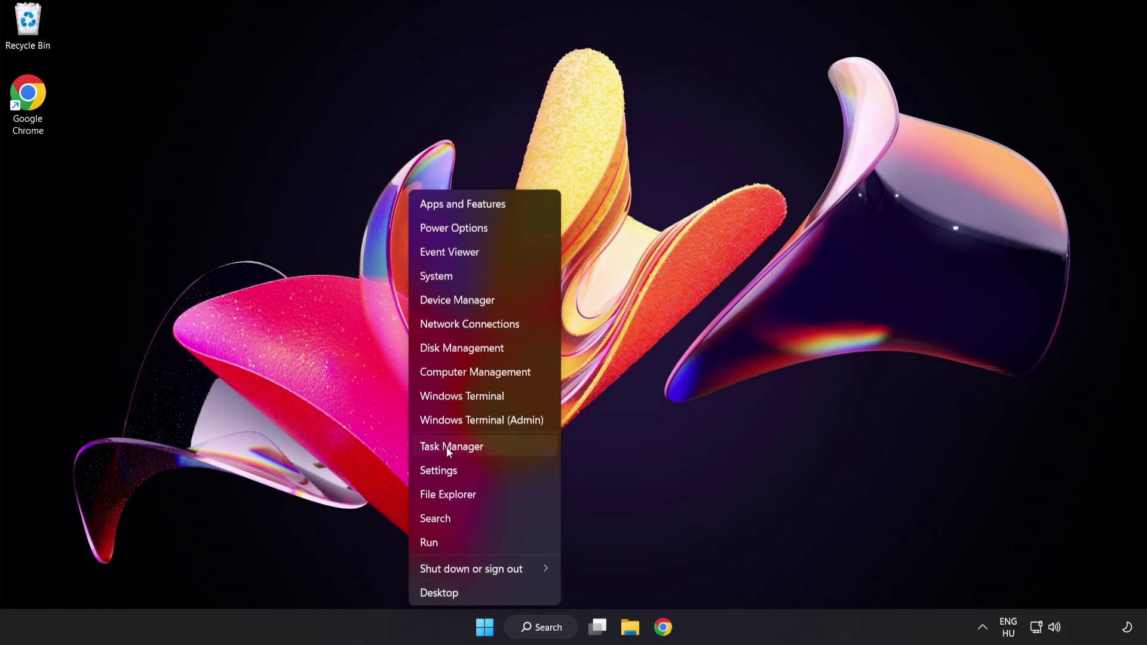
{"action": "left_click", "coordinate": [496, 447]}
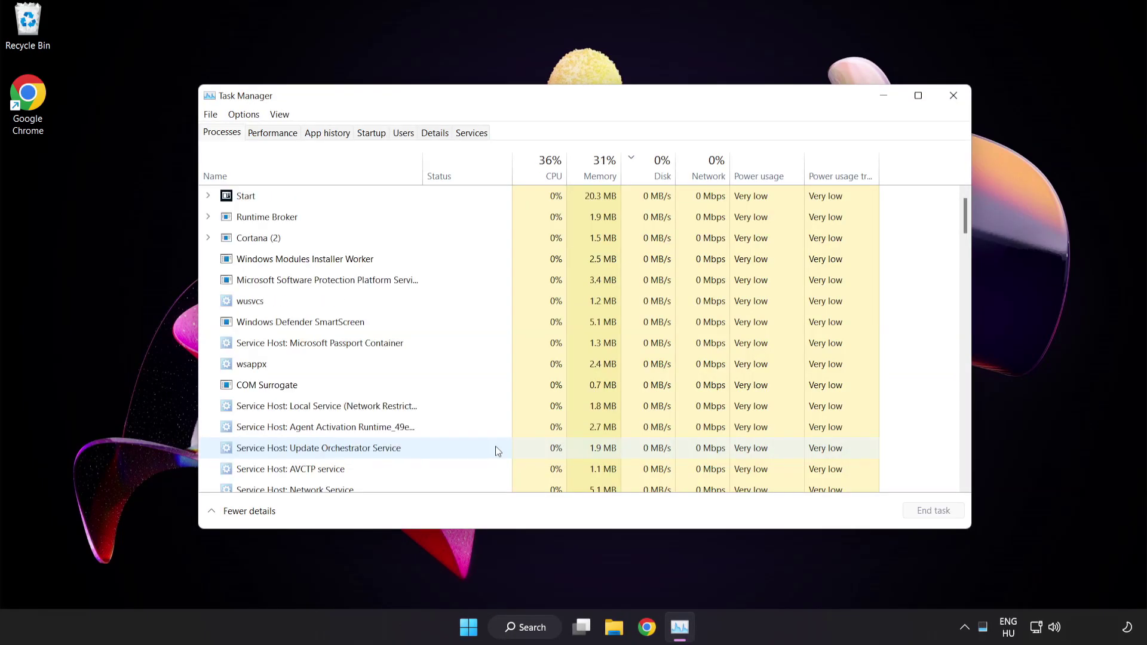
{"action": "left_click", "coordinate": [379, 136]}
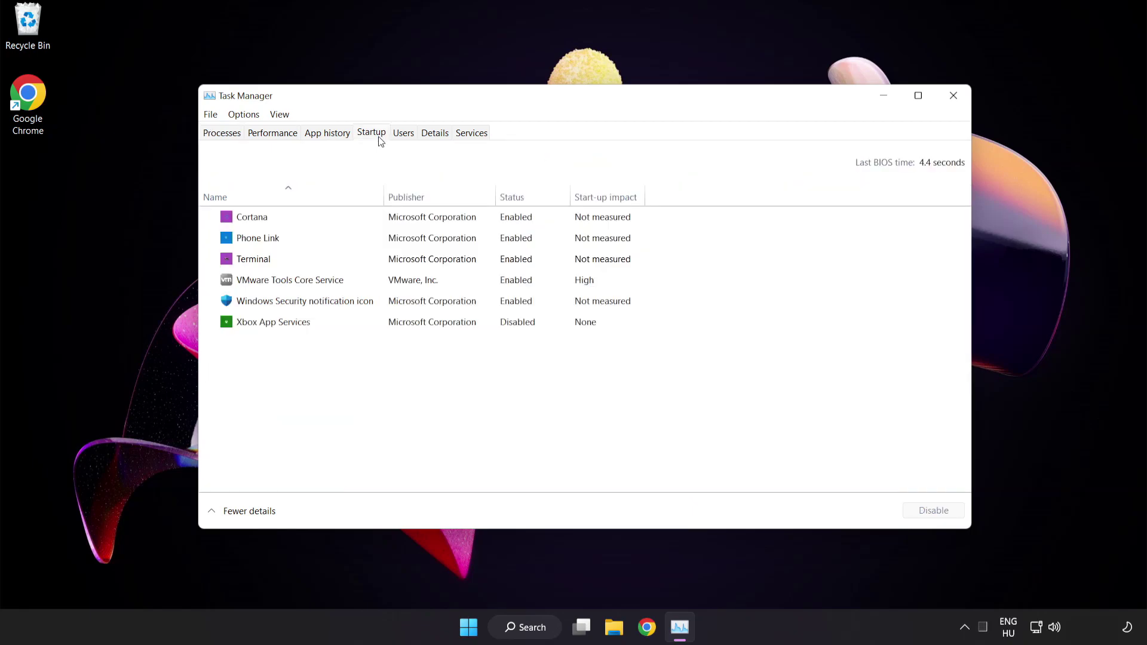
Step: Disable Cortana, Phone Link, Terminal and Windows Security notification icon, then close Task Manager
{"action": "left_click", "coordinate": [381, 224]}
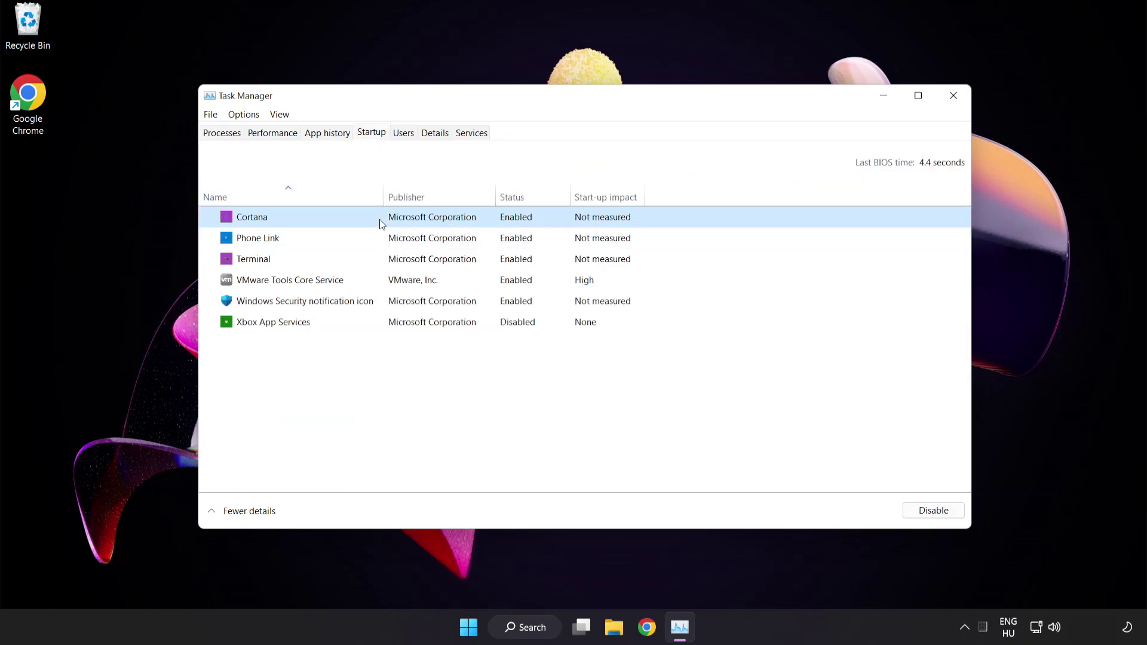
{"action": "left_click", "coordinate": [937, 513]}
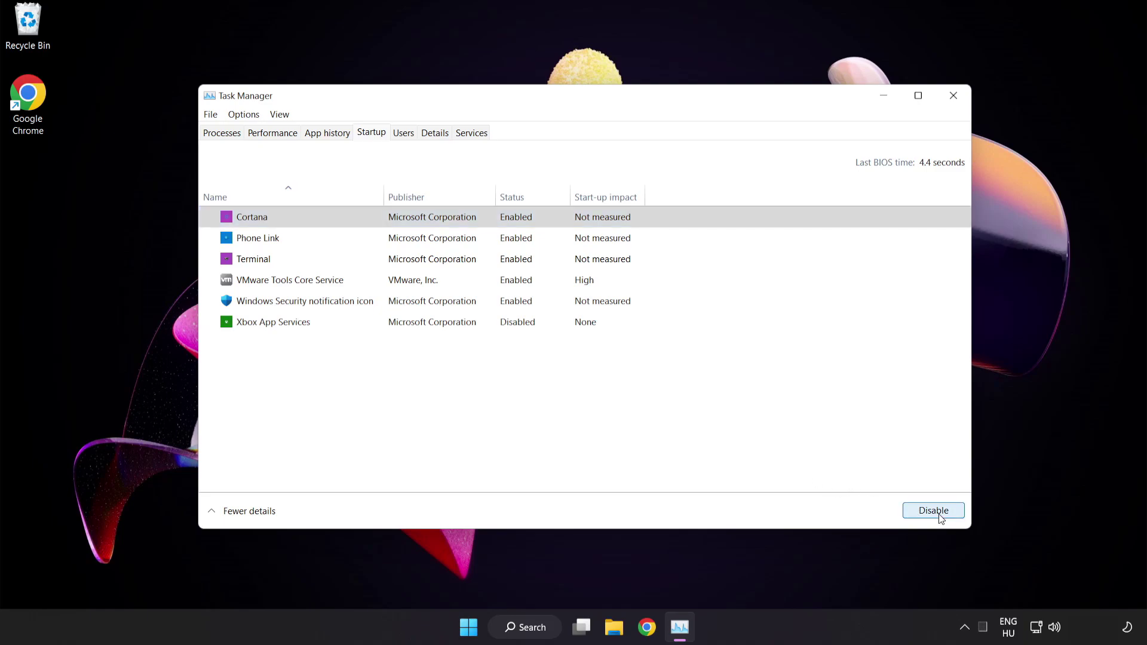
{"action": "left_click", "coordinate": [355, 237]}
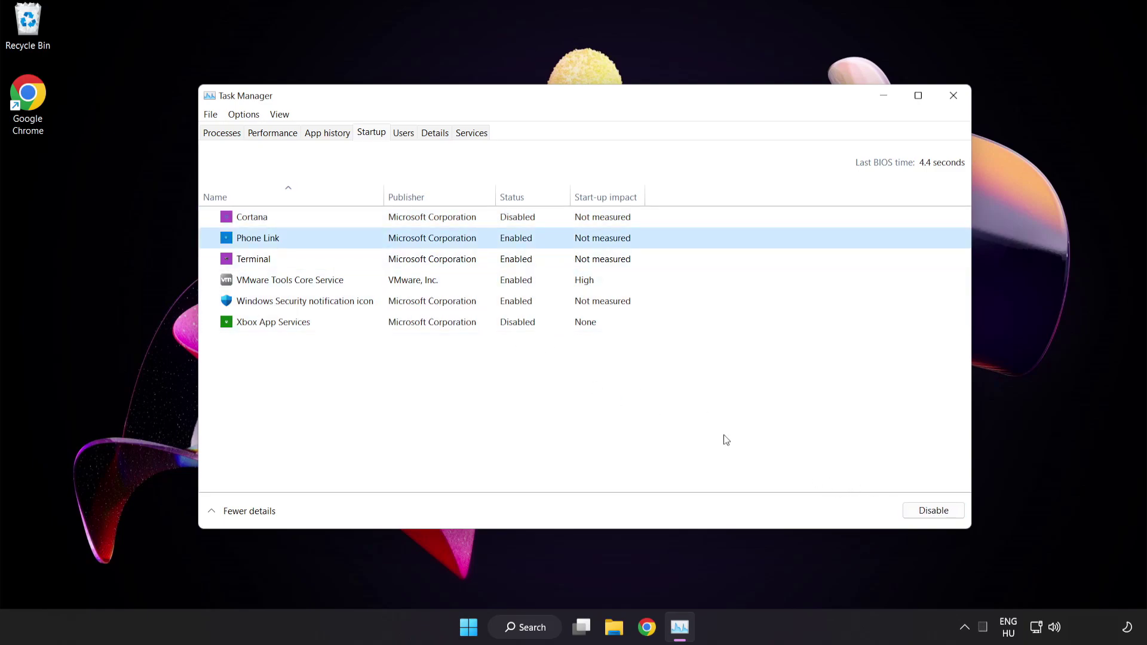
{"action": "left_click", "coordinate": [926, 514]}
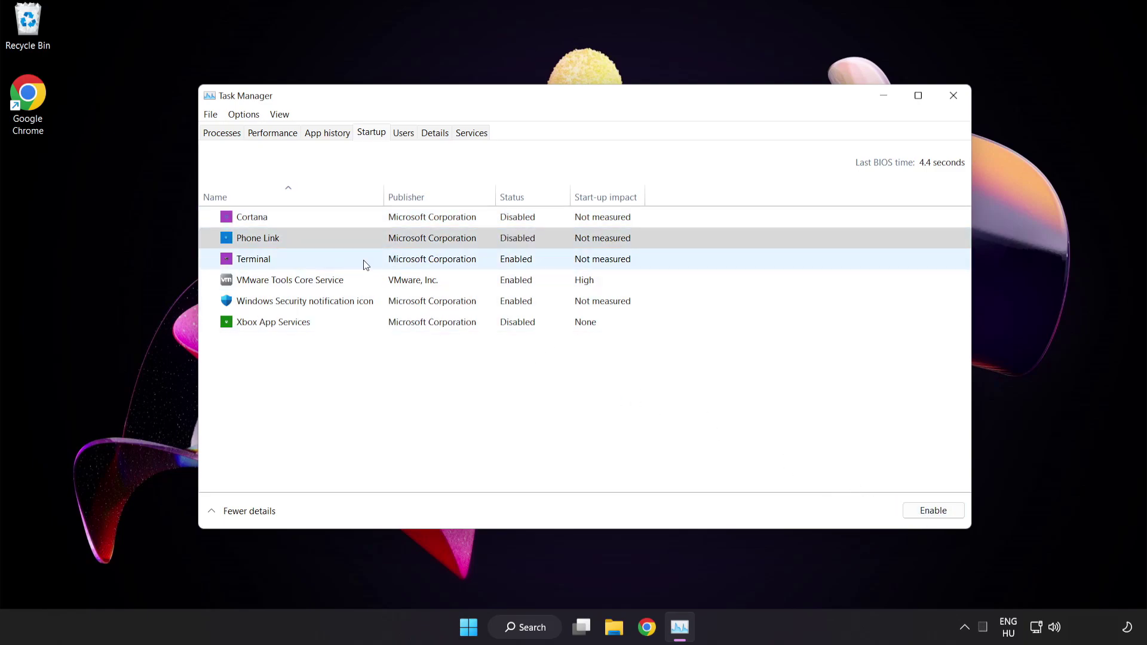
{"action": "left_click", "coordinate": [363, 260]}
{"action": "left_click", "coordinate": [932, 511]}
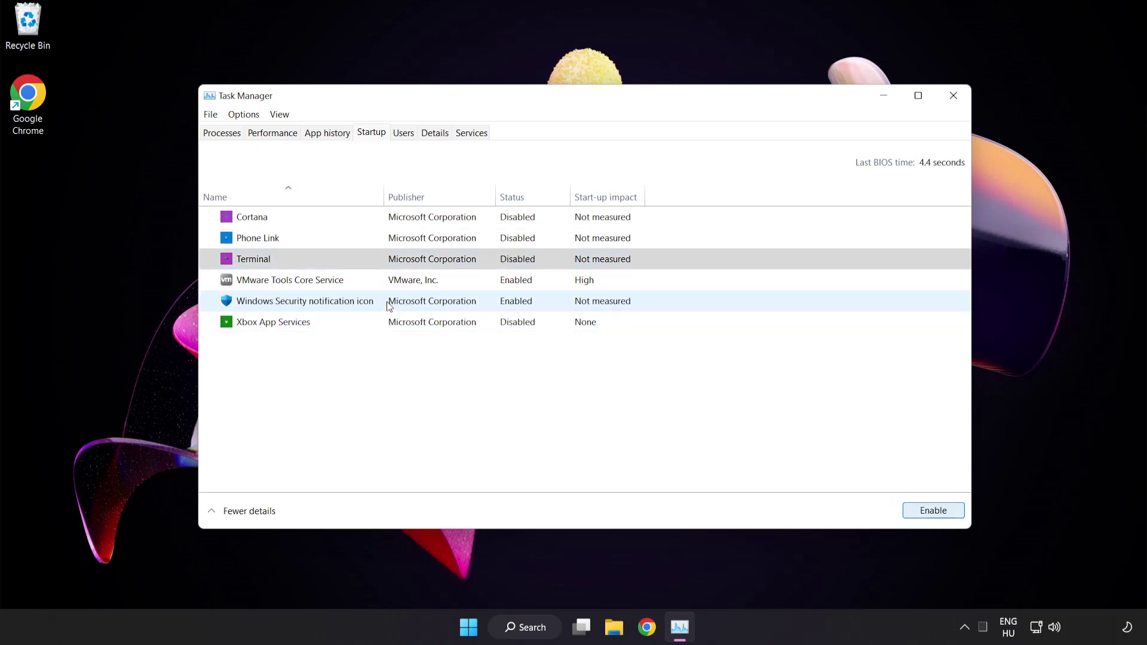
{"action": "left_click", "coordinate": [389, 303]}
{"action": "left_click", "coordinate": [924, 513]}
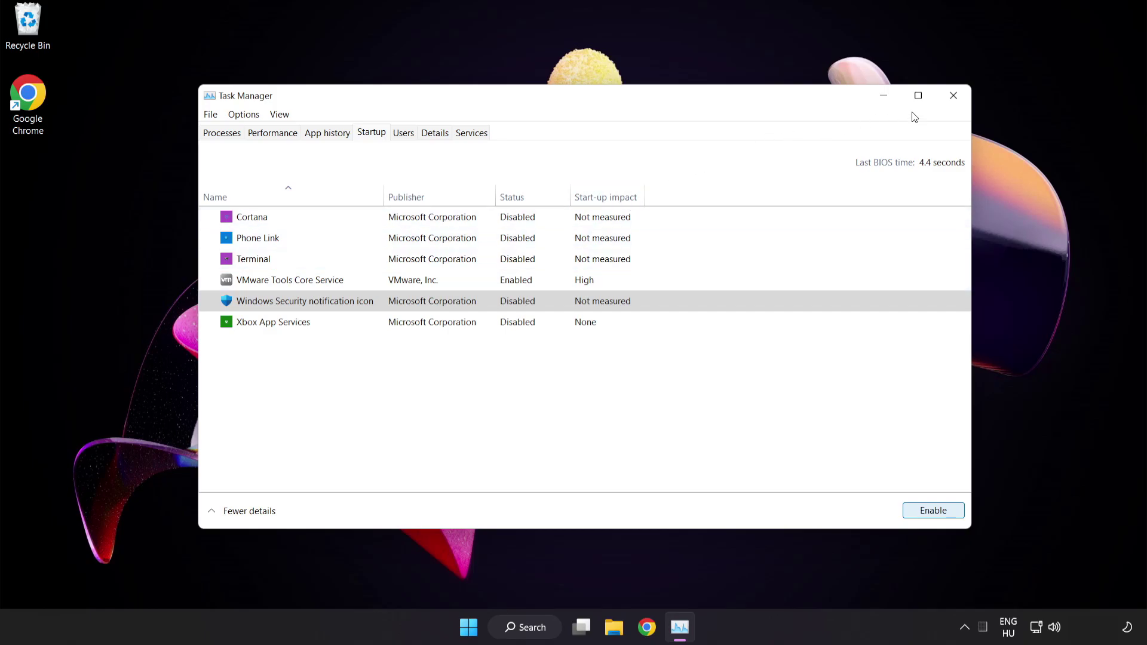
{"action": "left_click", "coordinate": [952, 97]}
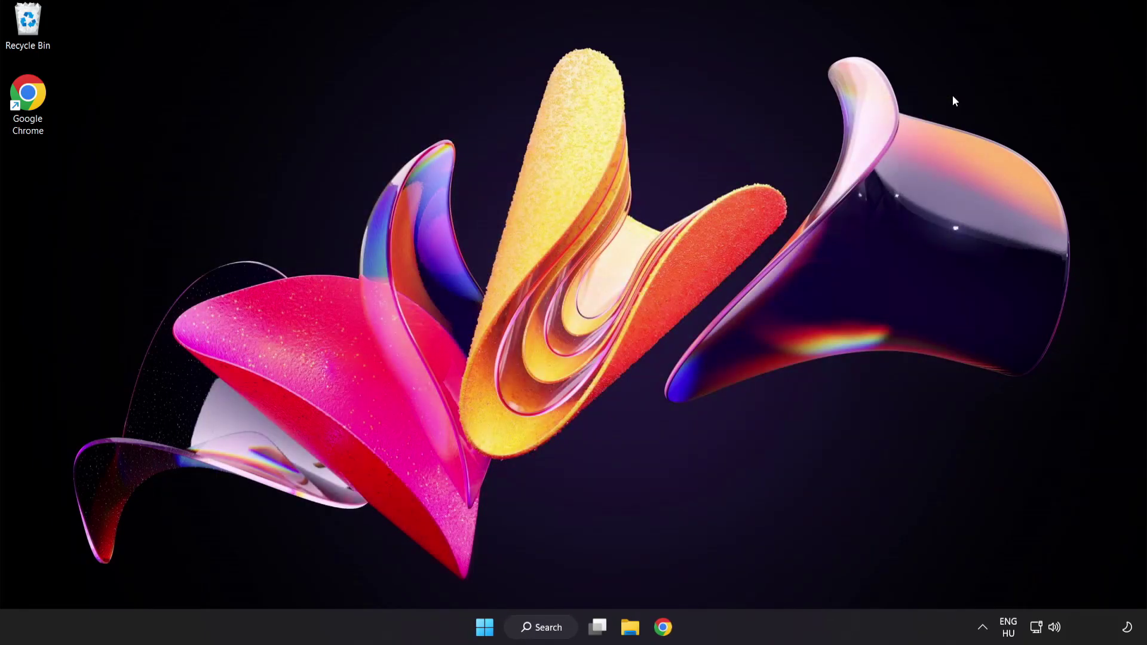
Step: Restore Chrome's DirectX page and download the End-User Runtime Web Installer, dxwebsetup (1).exe
{"action": "left_click", "coordinate": [662, 627]}
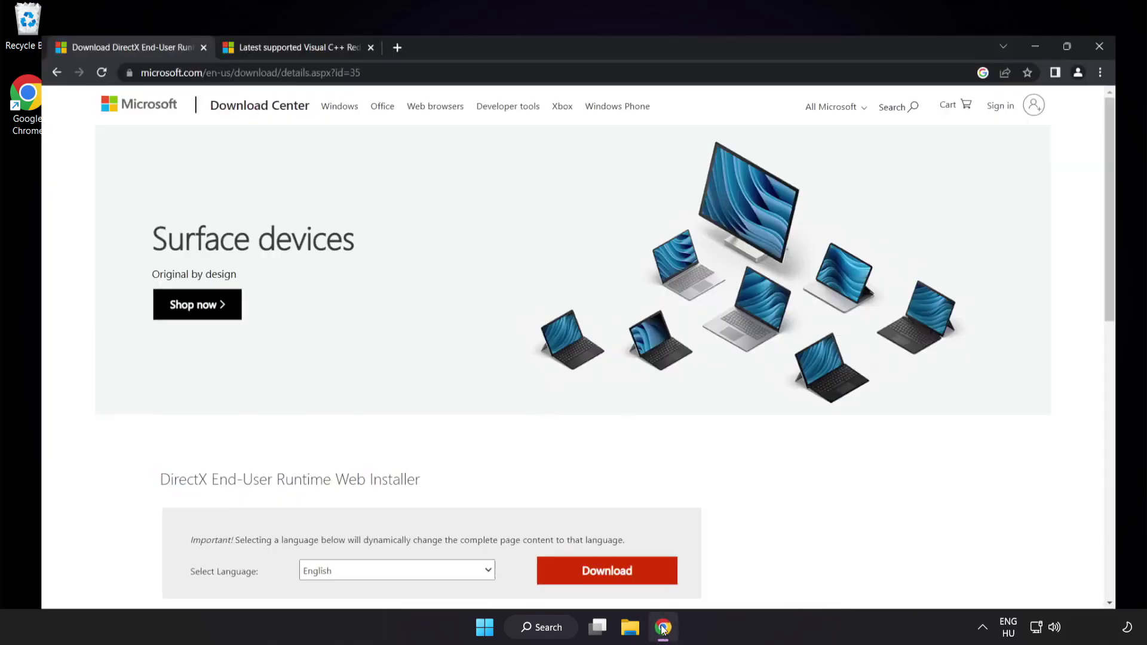
{"action": "left_click", "coordinate": [375, 36]}
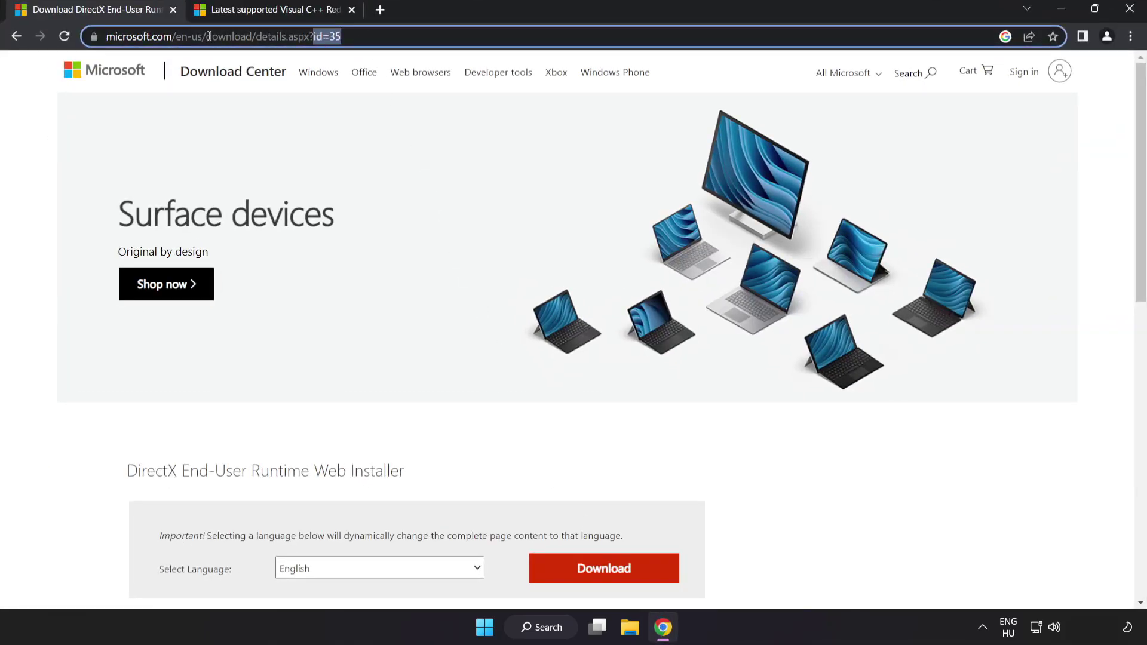
{"action": "left_click", "coordinate": [802, 481]}
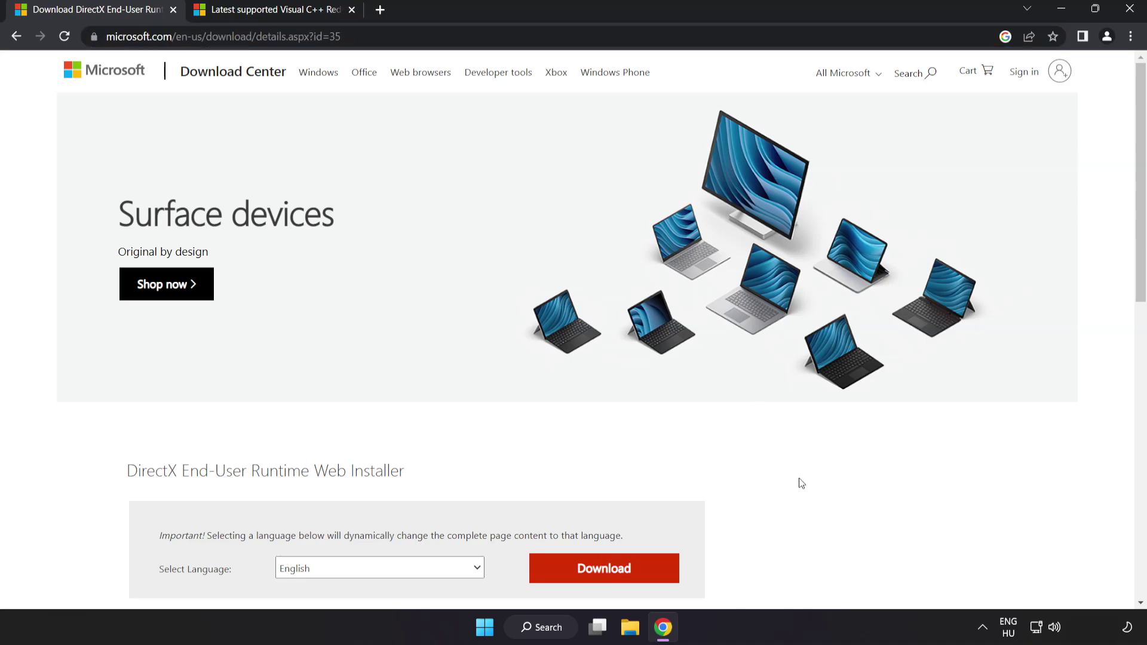
{"action": "scroll", "coordinate": [622, 441], "scroll_direction": "down", "scroll_amount": 2}
{"action": "left_click", "coordinate": [612, 431]}
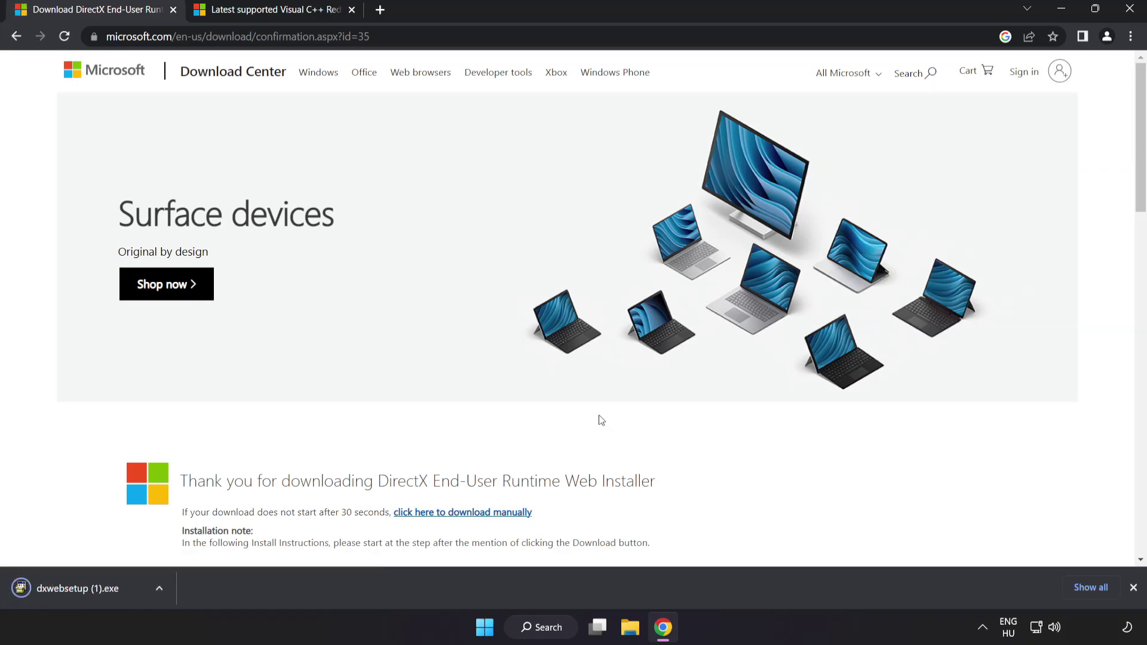
Step: Run dxwebsetup, accept the license, skip the Bing Bar offer, finish setup and close the tab
{"action": "left_click", "coordinate": [96, 588]}
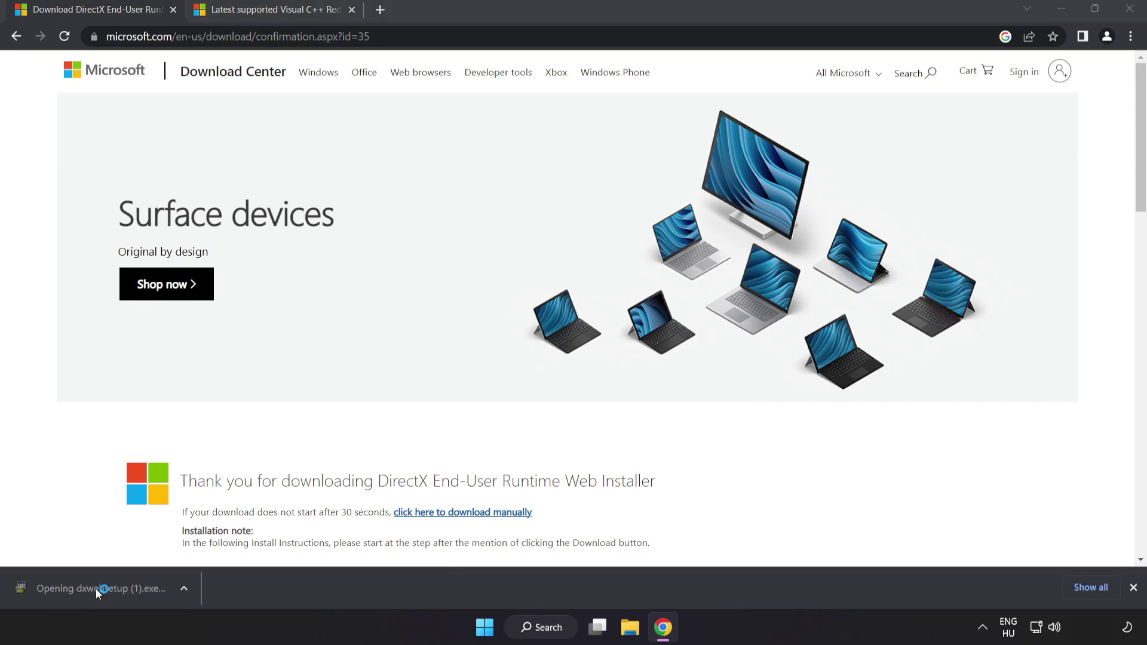
{"action": "left_click_drag", "start_coordinate": [171, 29], "coordinate": [522, 151]}
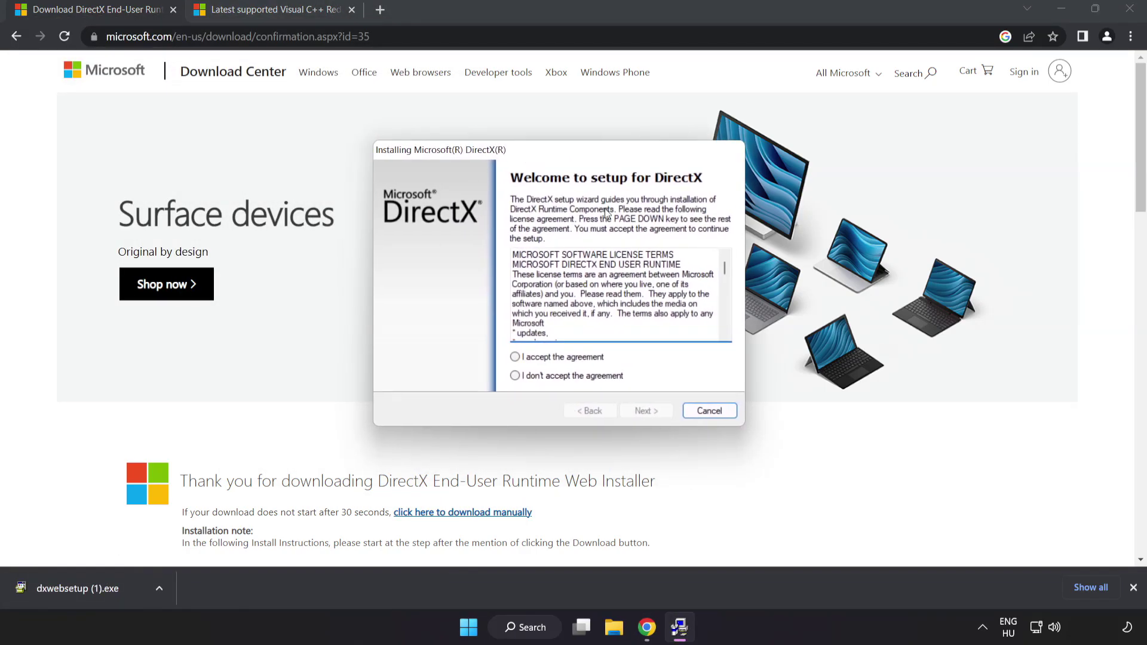
{"action": "left_click_drag", "start_coordinate": [721, 273], "coordinate": [732, 331]}
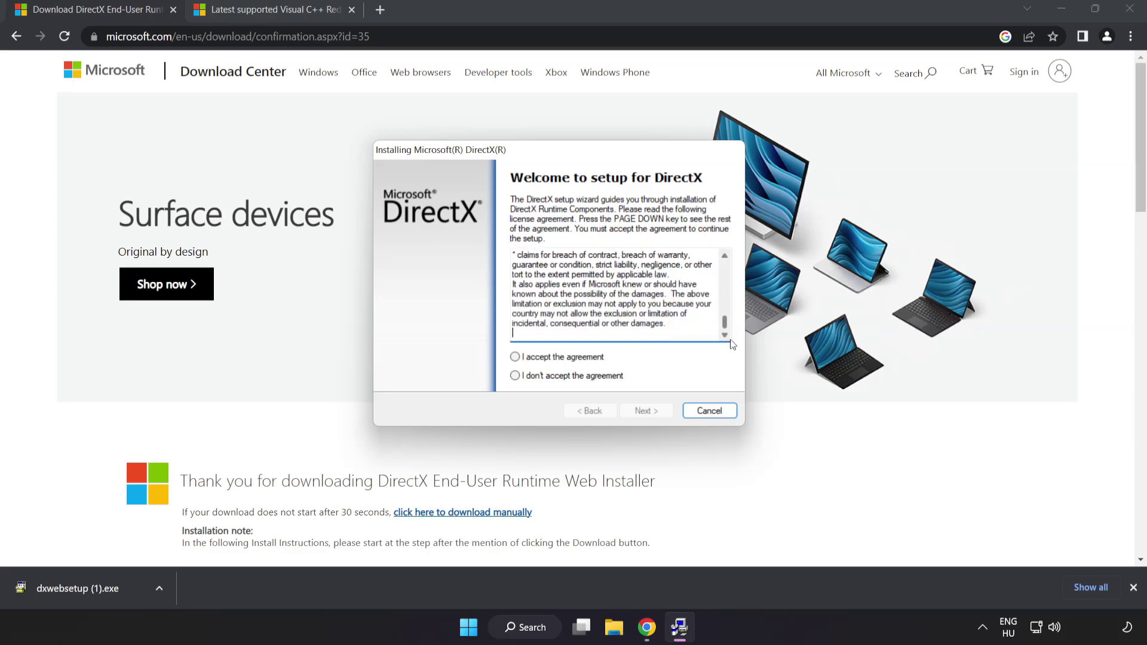
{"action": "left_click", "coordinate": [514, 356]}
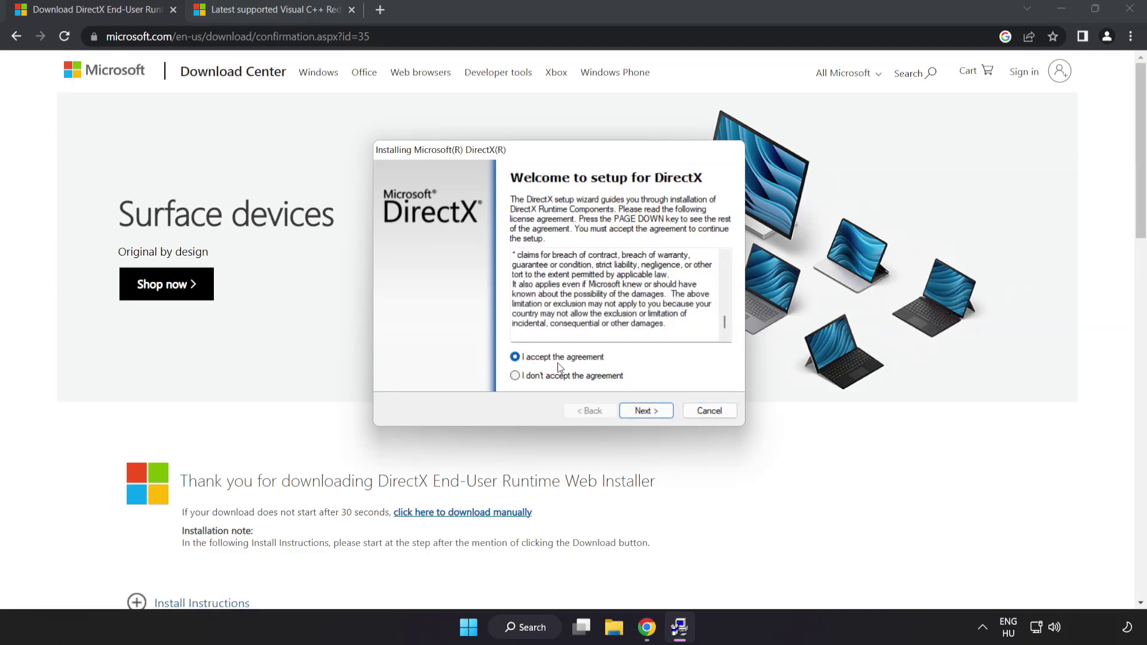
{"action": "left_click", "coordinate": [646, 412]}
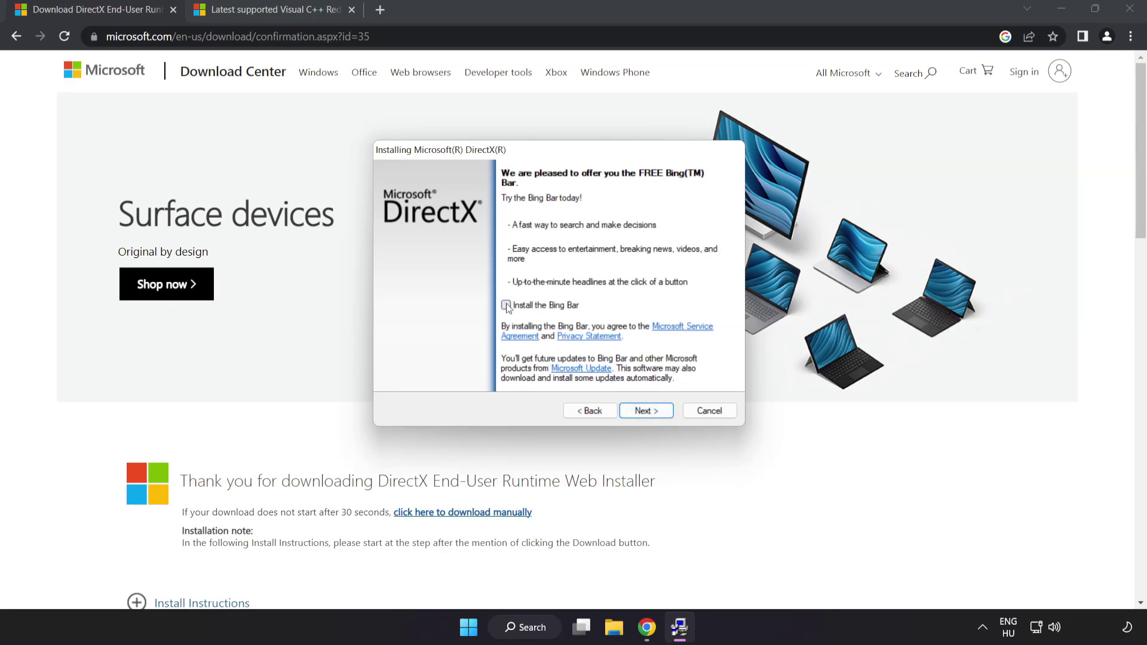
{"action": "left_click", "coordinate": [646, 410]}
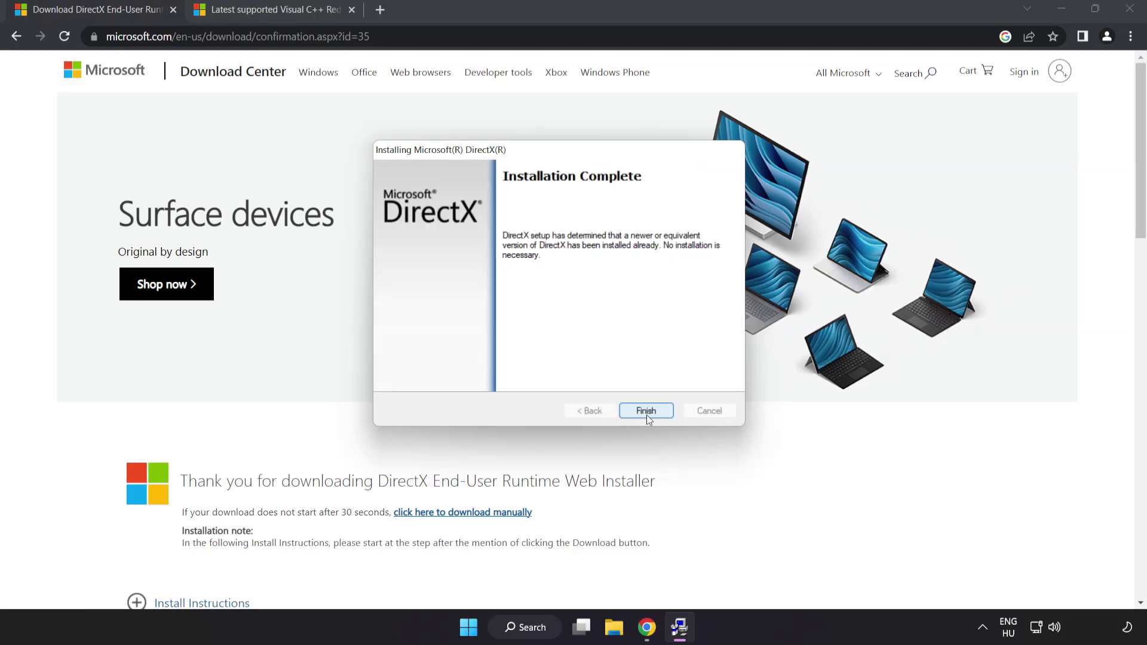
{"action": "left_click", "coordinate": [647, 412]}
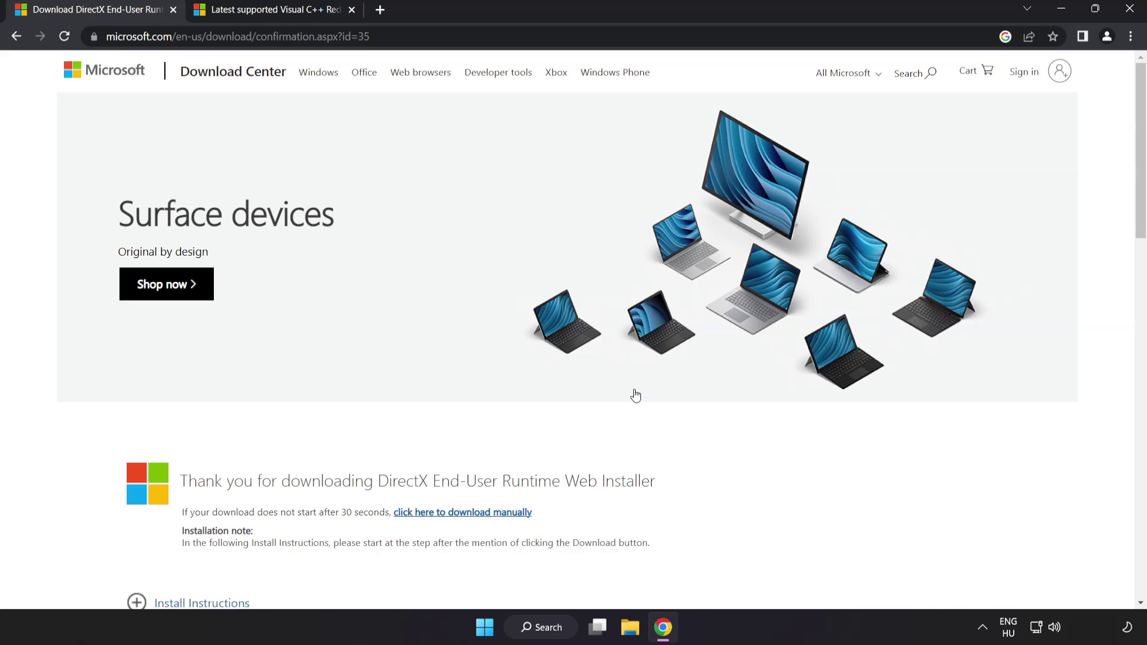
{"action": "left_click", "coordinate": [174, 10]}
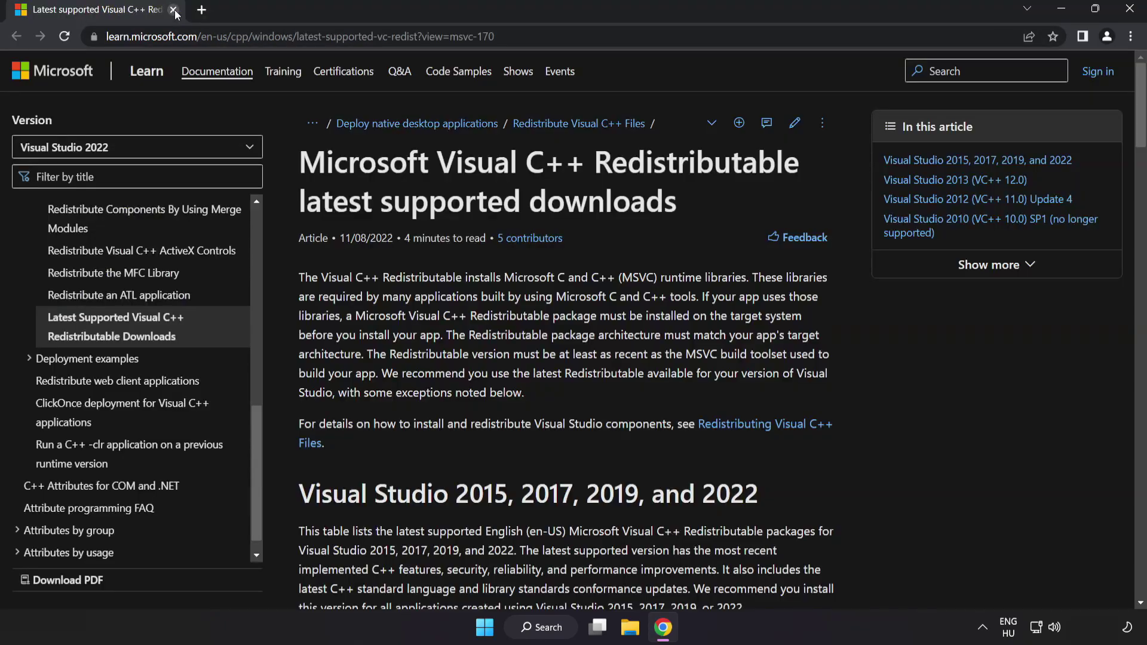
Step: Download the ARM64, x86 and x64 Visual C++ Redistributables and run VC_redist.arm64
{"action": "left_click", "coordinate": [543, 36]}
{"action": "left_click", "coordinate": [543, 36]}
{"action": "left_click", "coordinate": [574, 177]}
{"action": "left_click_drag", "start_coordinate": [1132, 110], "coordinate": [1132, 167]}
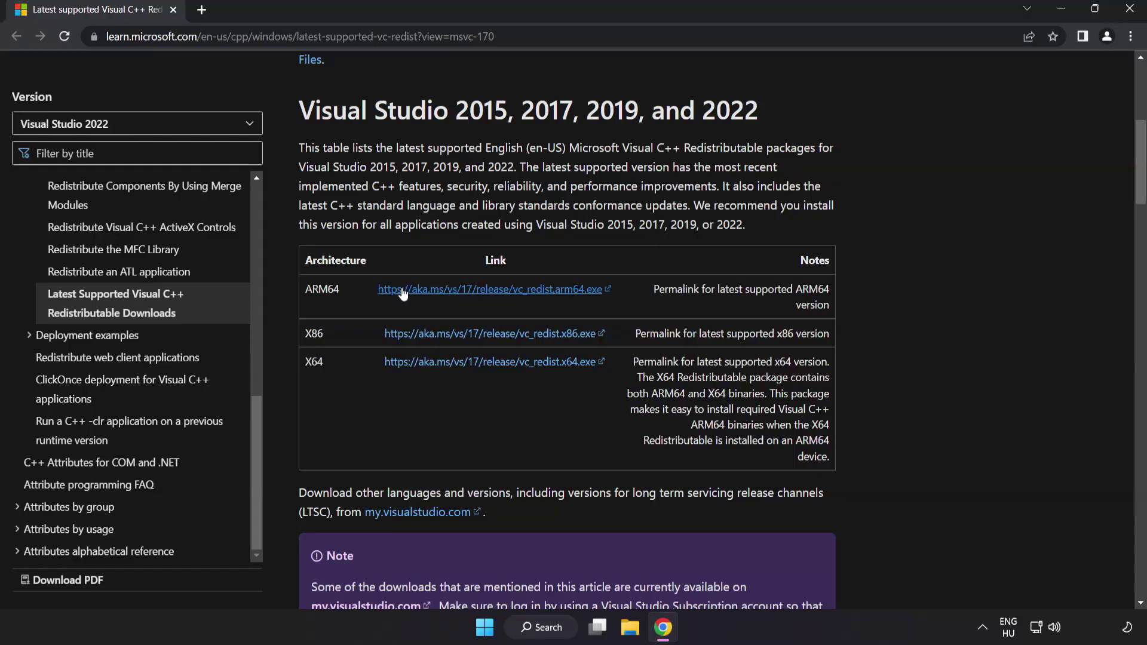
{"action": "left_click", "coordinate": [476, 297]}
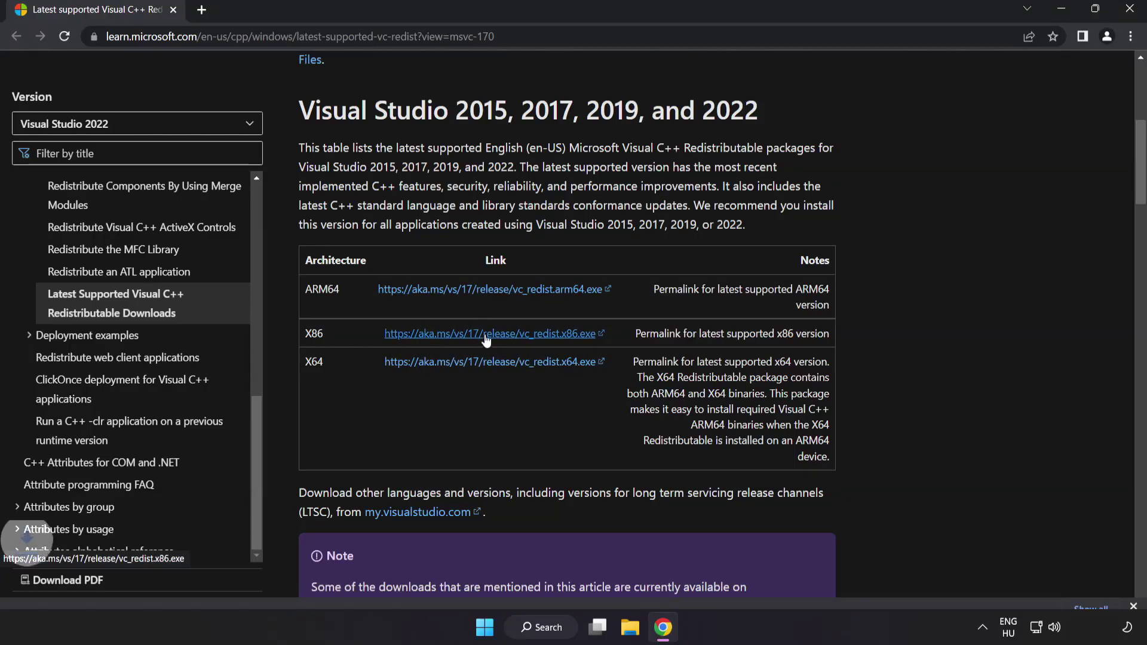
{"action": "left_click", "coordinate": [481, 334]}
{"action": "left_click", "coordinate": [493, 365]}
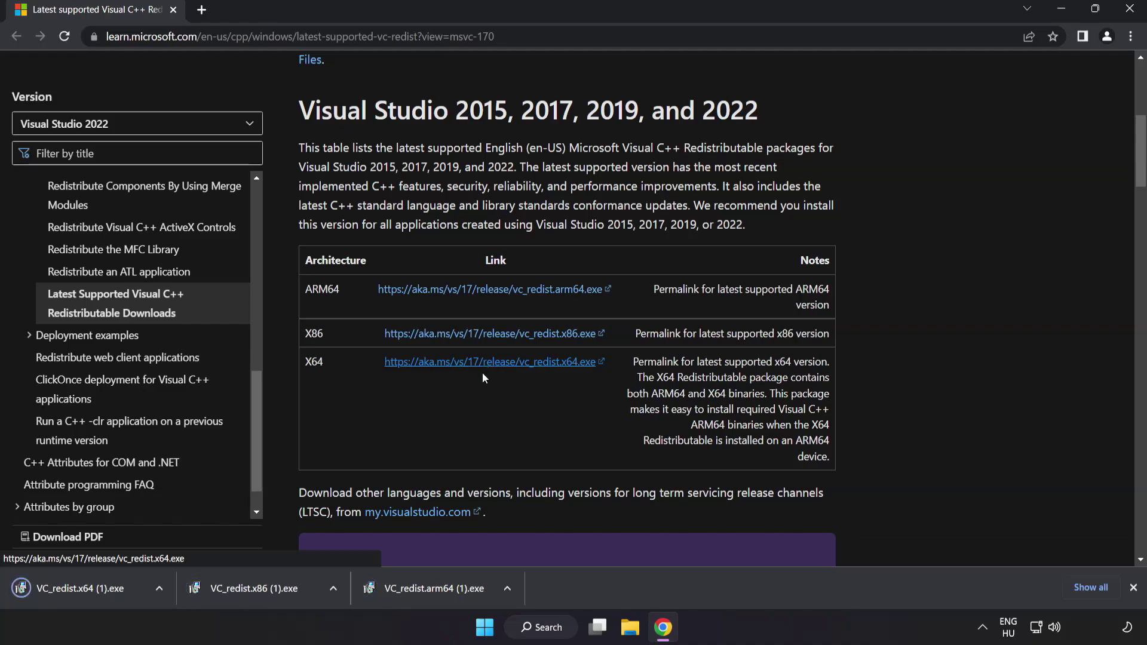
{"action": "left_click", "coordinate": [432, 591]}
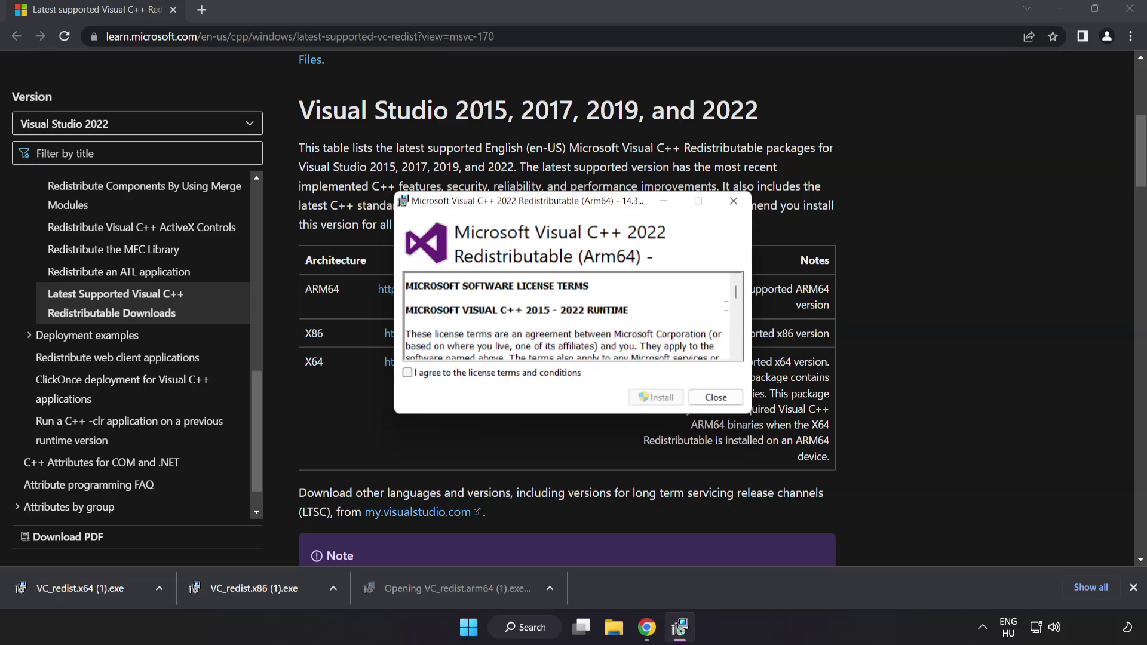
Step: Accept the license and attempt the ARM64 Visual C++ 2022 install, closing the 0x80070661 unsupported-processor failure
{"action": "left_click_drag", "start_coordinate": [736, 292], "coordinate": [735, 350]}
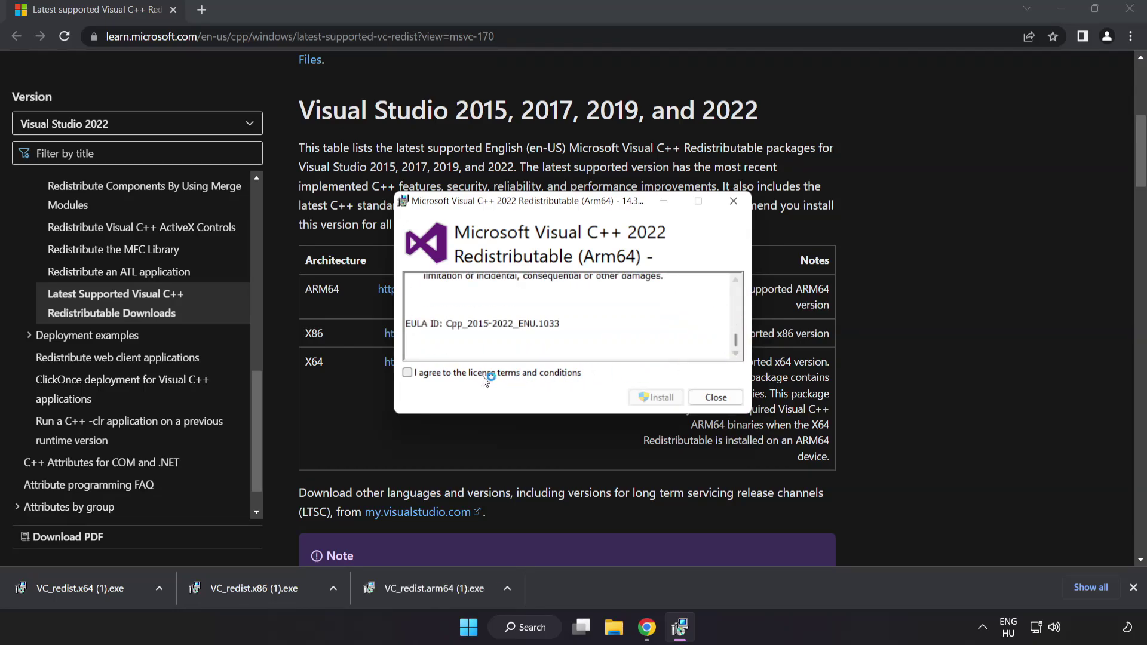
{"action": "left_click", "coordinate": [408, 372]}
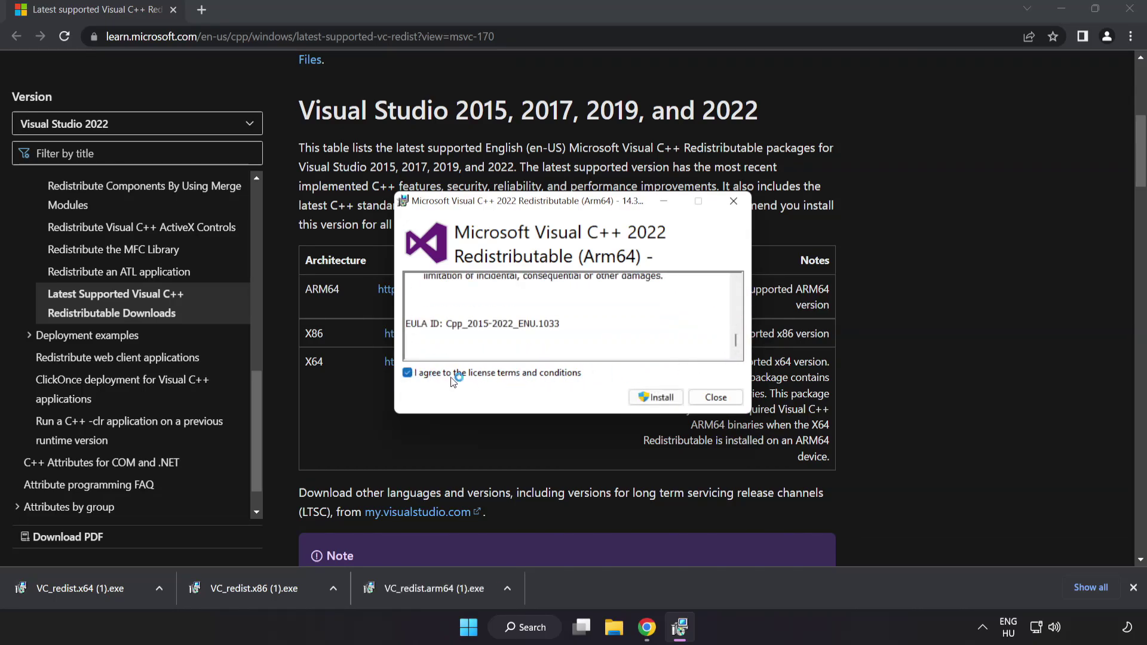
{"action": "left_click", "coordinate": [653, 398]}
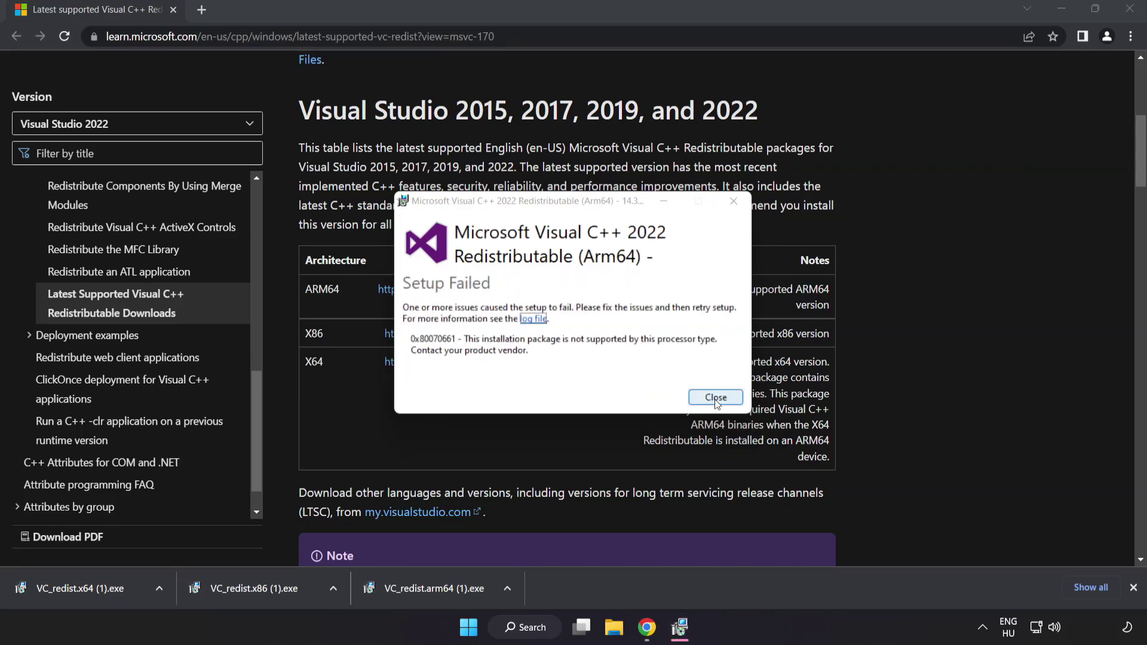
{"action": "left_click", "coordinate": [716, 398]}
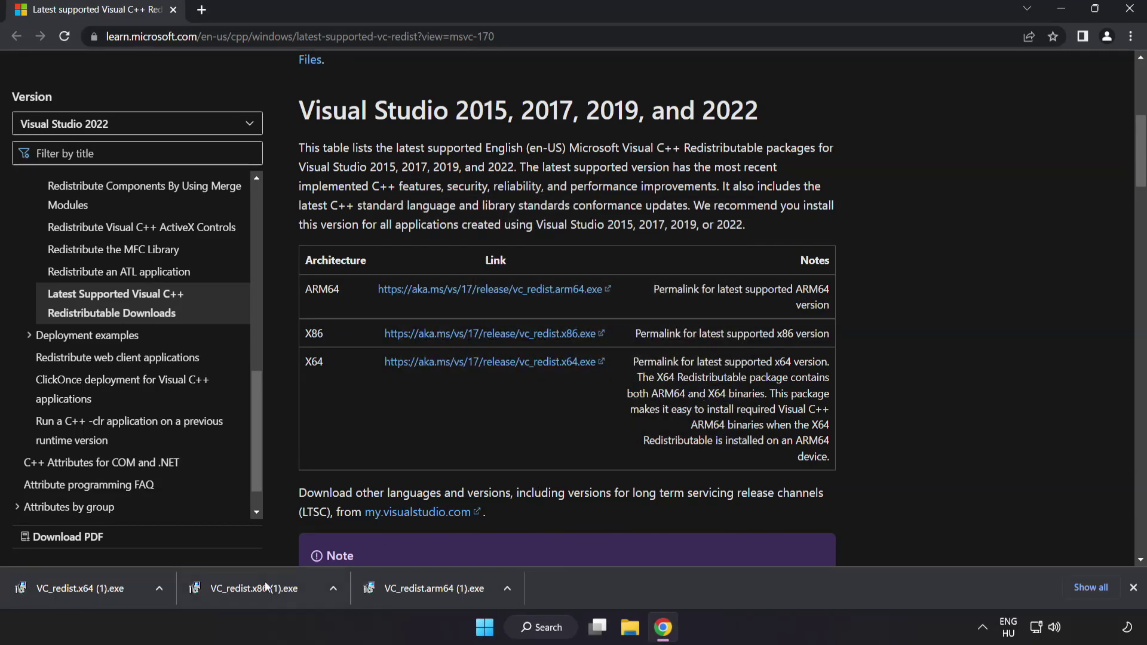
Step: Install VC_redist.x86 (14.34.31931) successfully, then run VC_redist.x64 and close its Setup Failed screen
{"action": "left_click", "coordinate": [258, 589]}
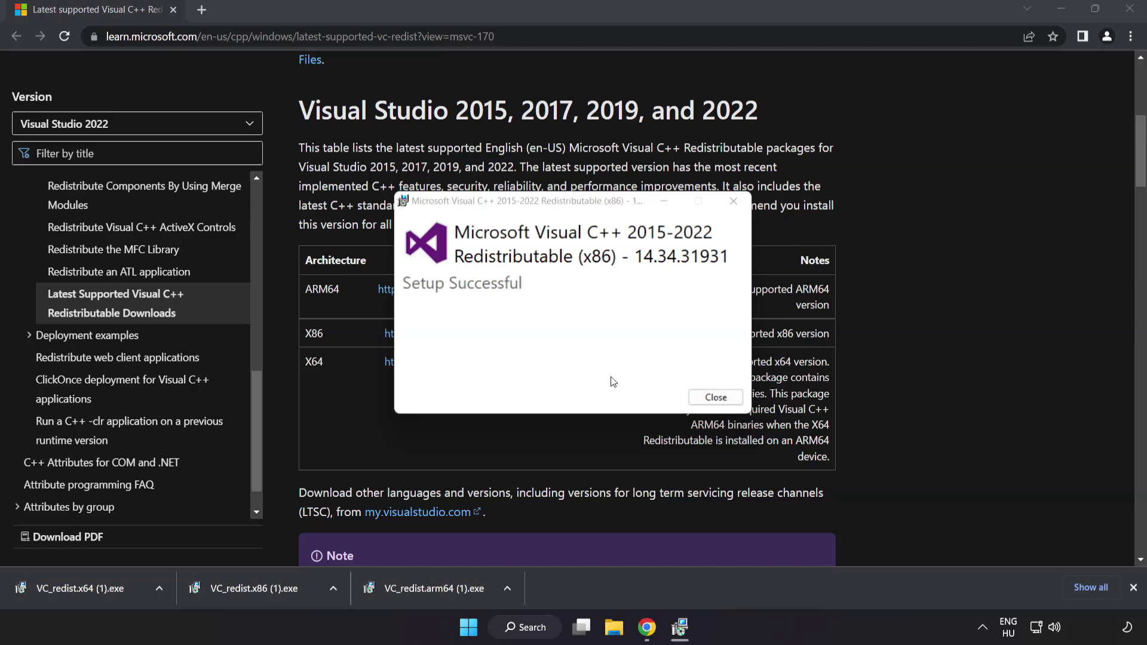
{"action": "left_click", "coordinate": [717, 399]}
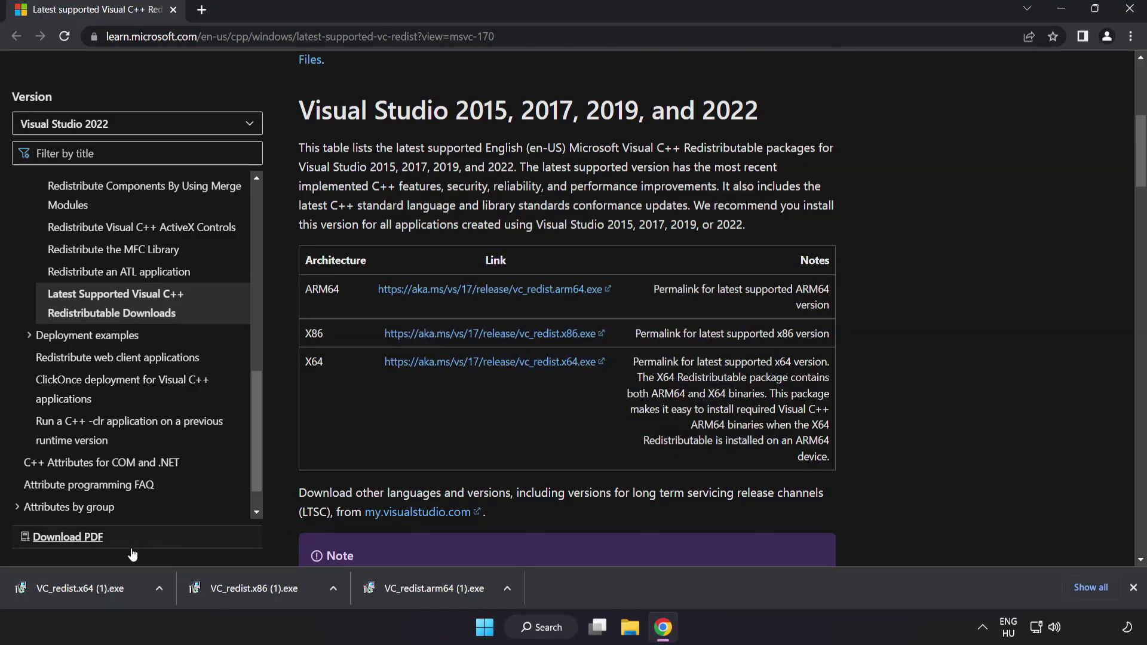
{"action": "left_click", "coordinate": [103, 586]}
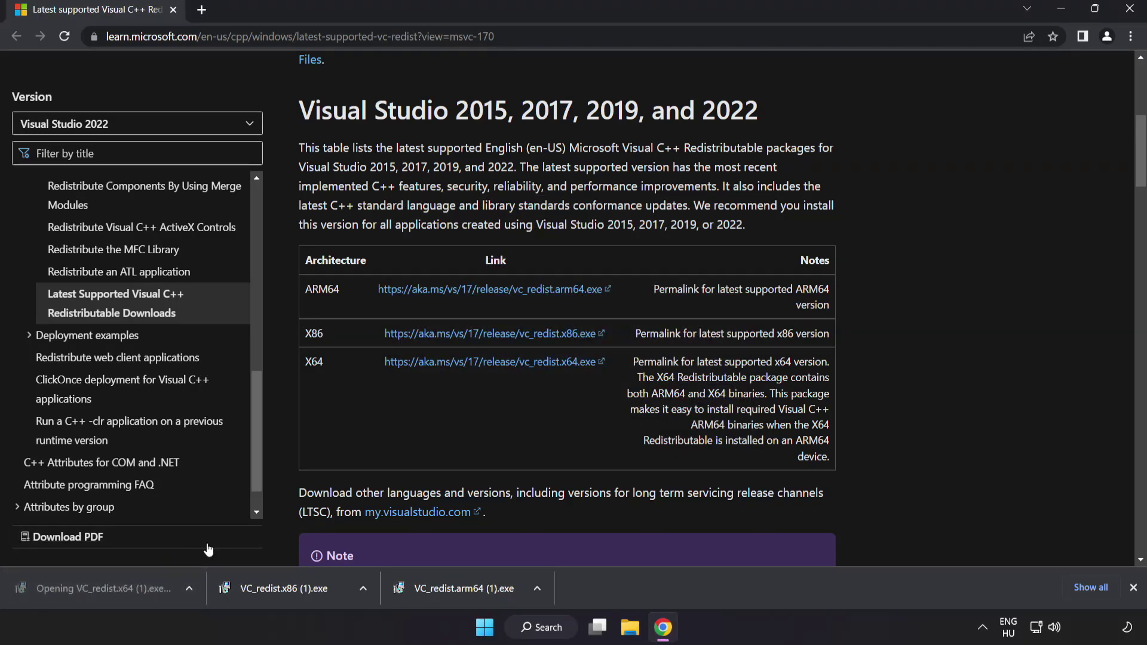
{"action": "left_click", "coordinate": [717, 398]}
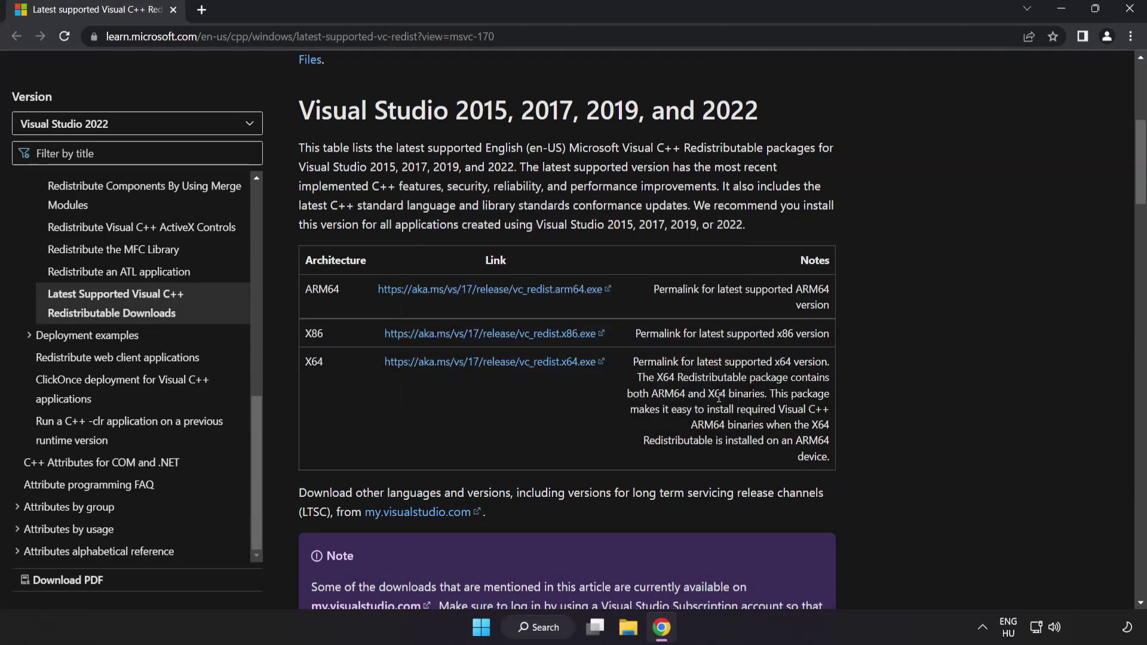